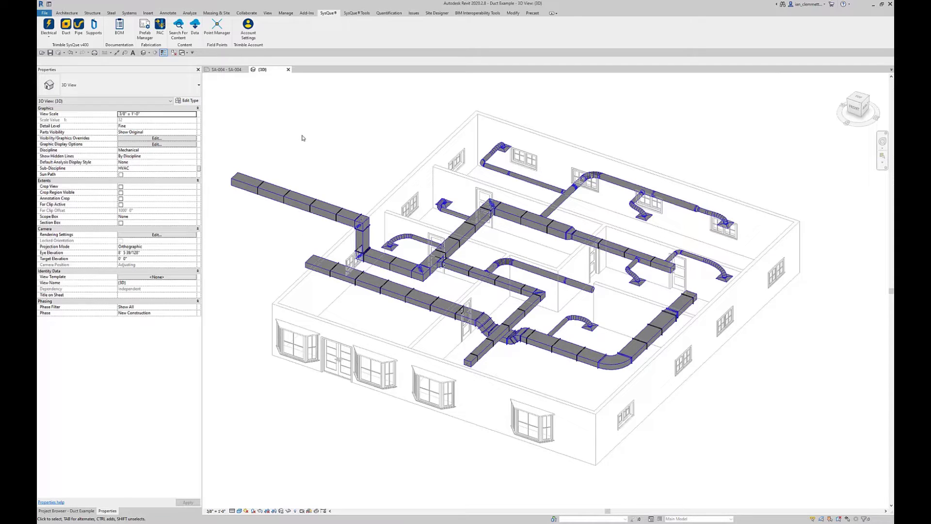
# - Open the Prefab Manager and load the SysQue Spool_Template file through its spool options
pyautogui.click(144, 31)
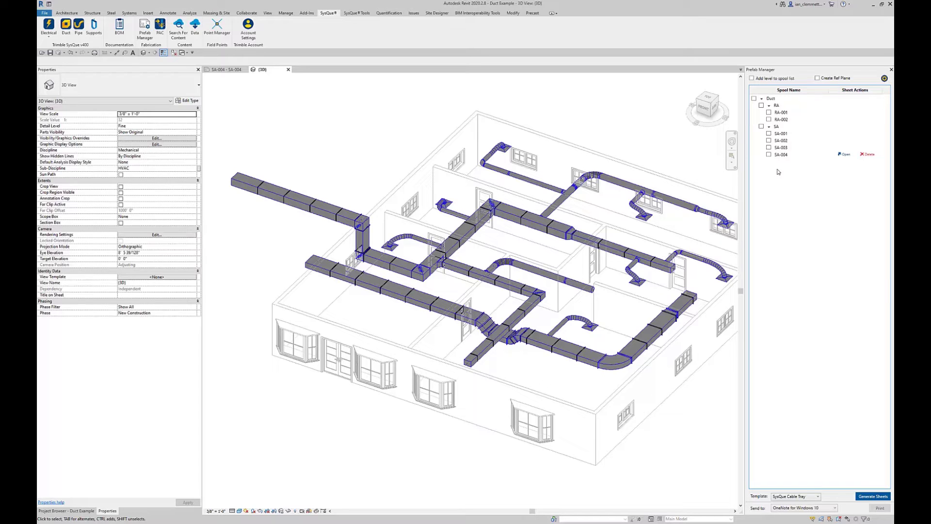
pyautogui.moveTo(592, 382); pyautogui.dragTo(572, 384, button='middle')
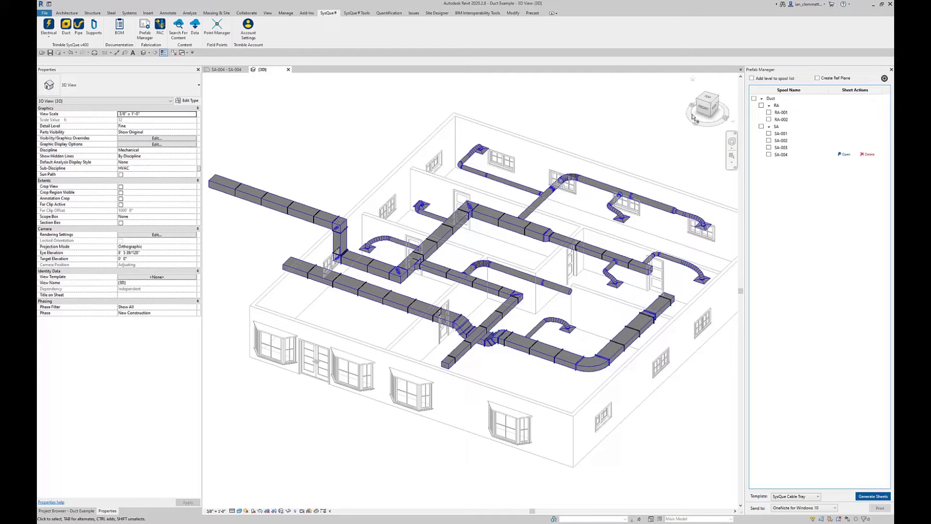
pyautogui.click(885, 79)
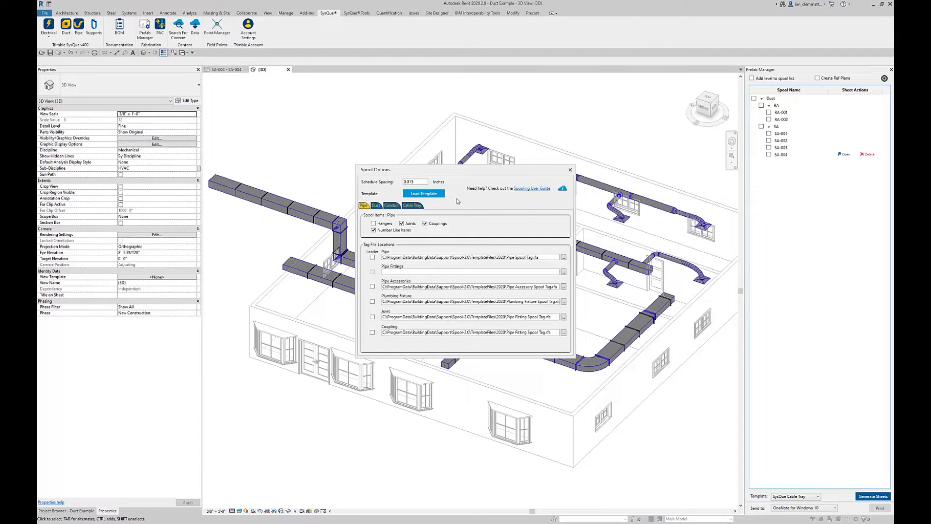
pyautogui.click(423, 194)
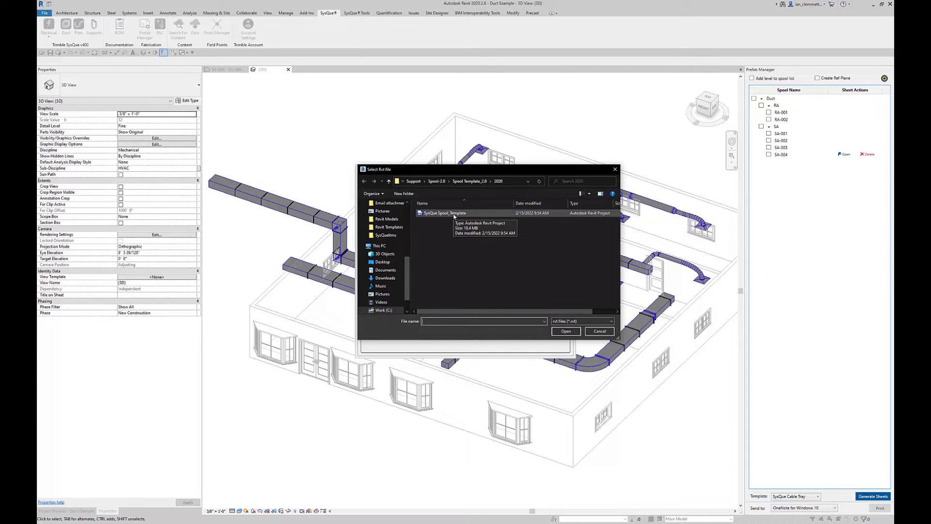
pyautogui.click(451, 213)
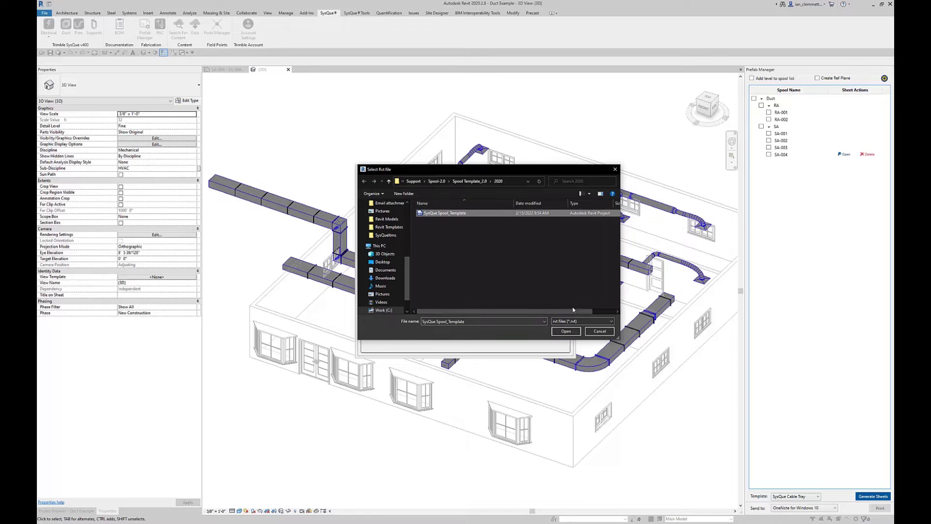
pyautogui.click(567, 332)
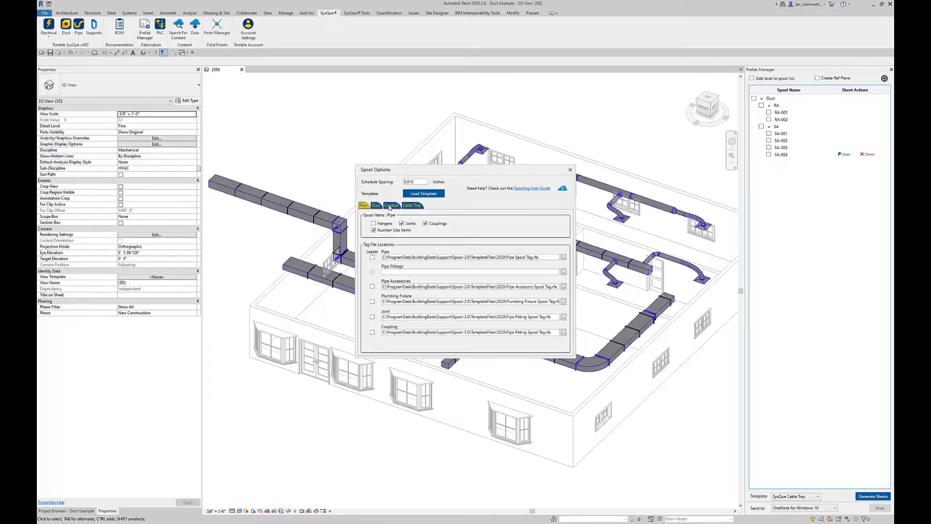
# - Enable Hangers and Number Like Items for duct spools and save the spool settings
pyautogui.click(376, 206)
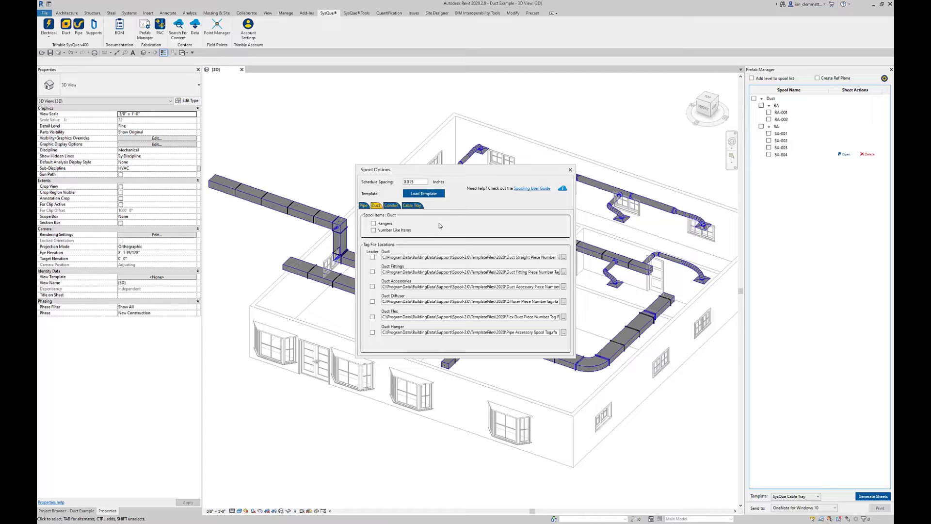
pyautogui.moveTo(472, 171); pyautogui.dragTo(517, 198)
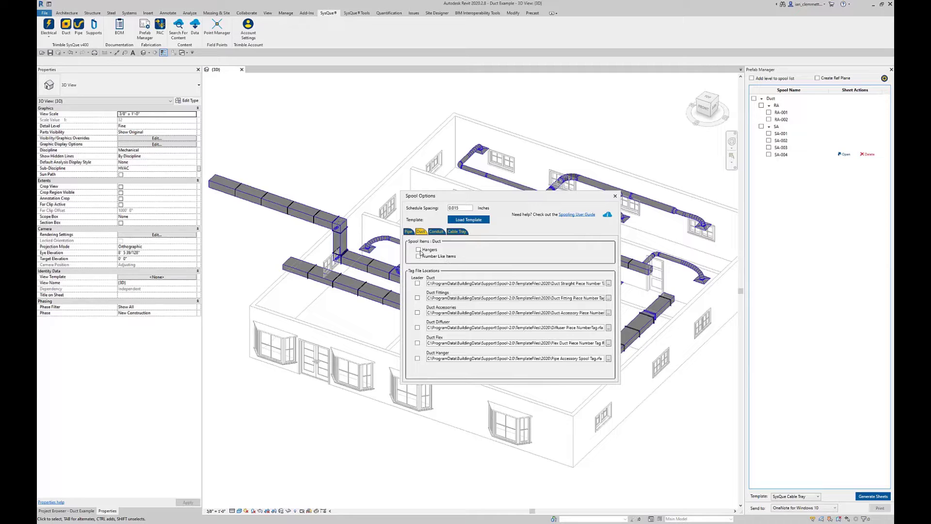
pyautogui.click(418, 250)
pyautogui.click(418, 256)
pyautogui.click(615, 197)
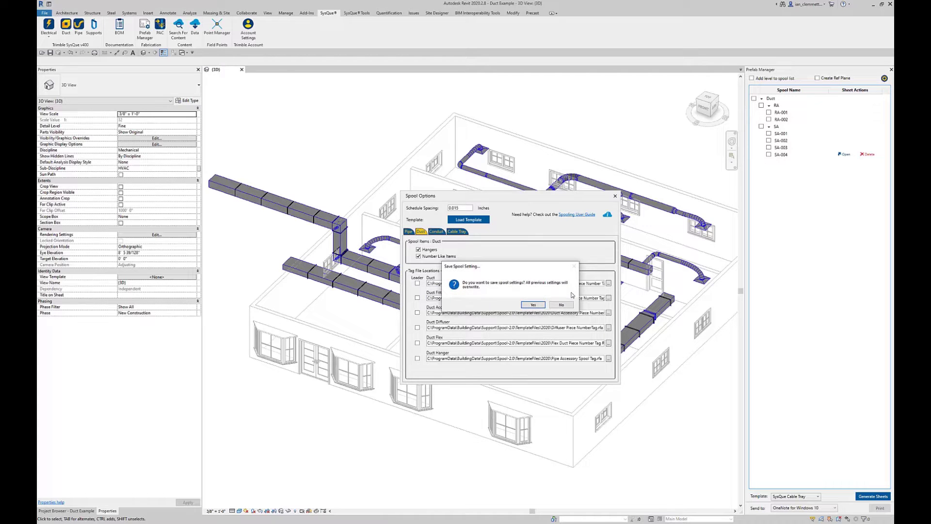
pyautogui.click(533, 304)
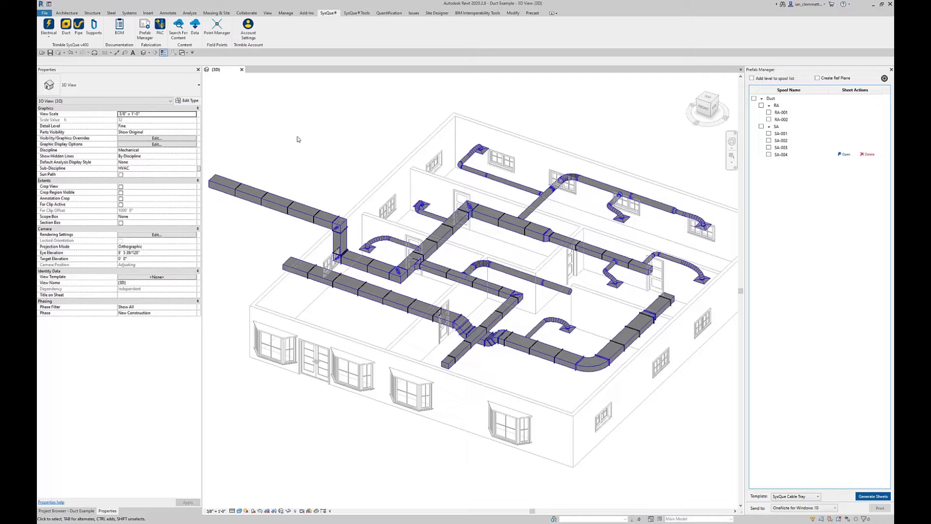
# - Apply the Spool_Color Map_Template view template to the 3D view, checking its filter overrides without changing them
pyautogui.click(267, 13)
pyautogui.click(70, 34)
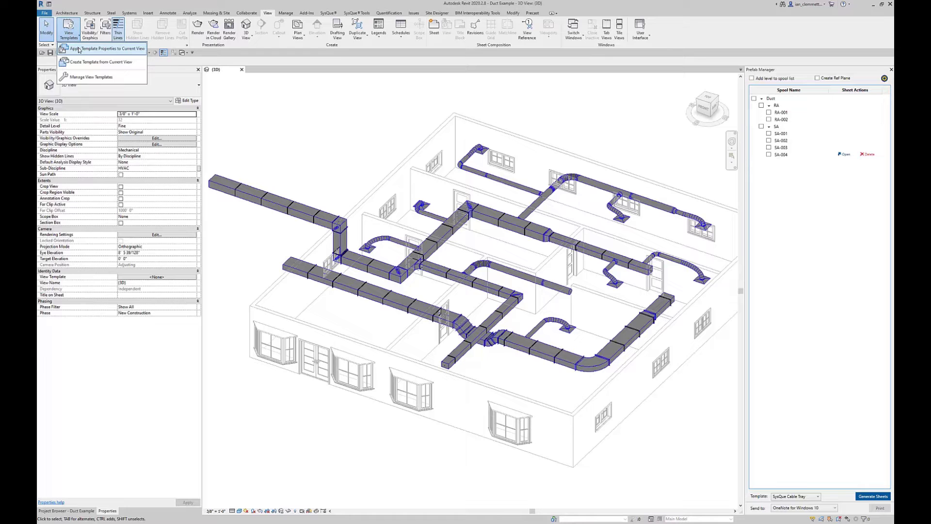
pyautogui.click(79, 49)
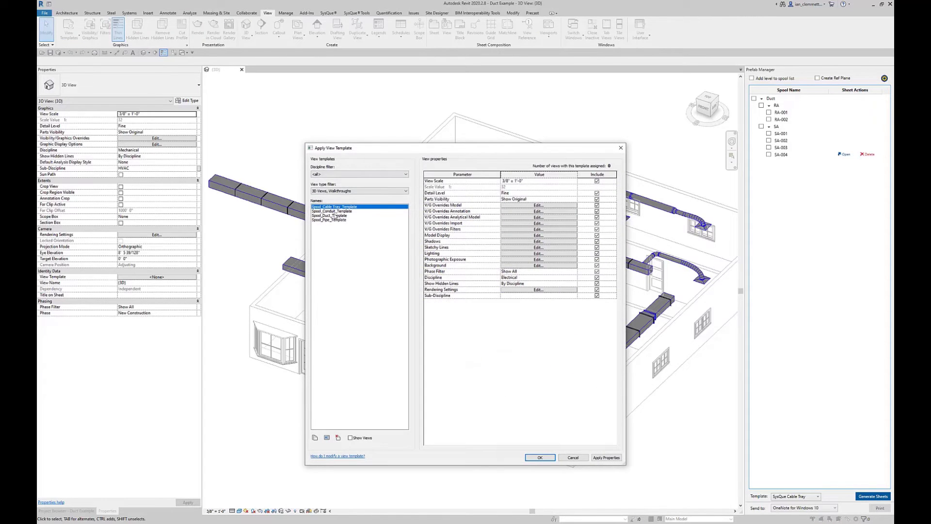
pyautogui.click(332, 191)
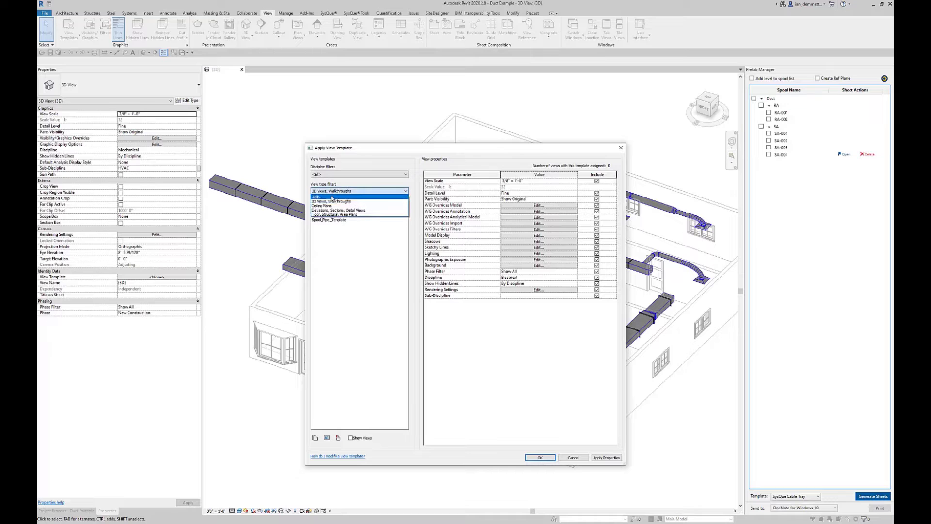
pyautogui.click(332, 197)
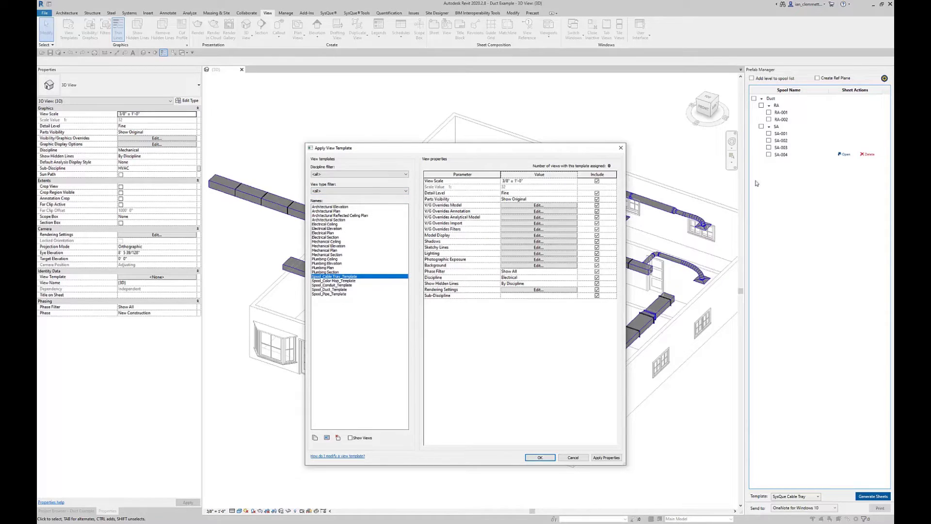
pyautogui.click(336, 281)
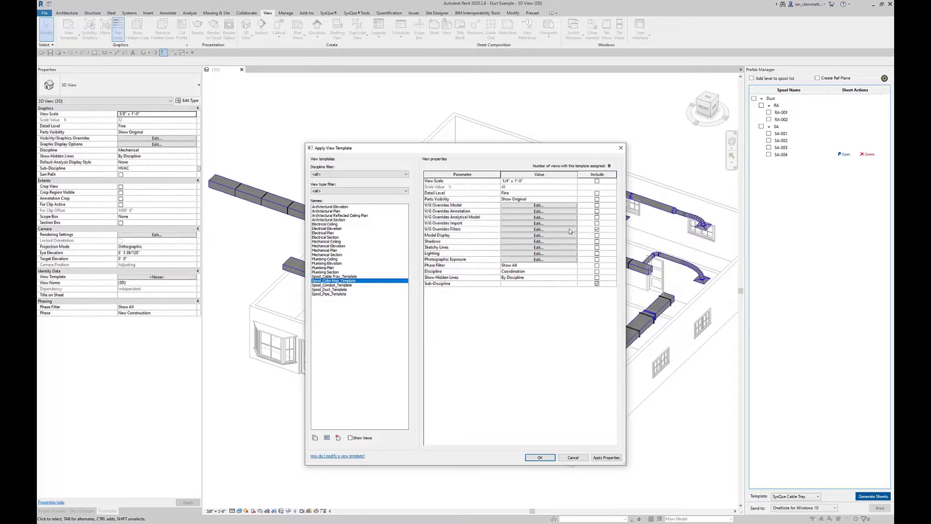
pyautogui.click(552, 229)
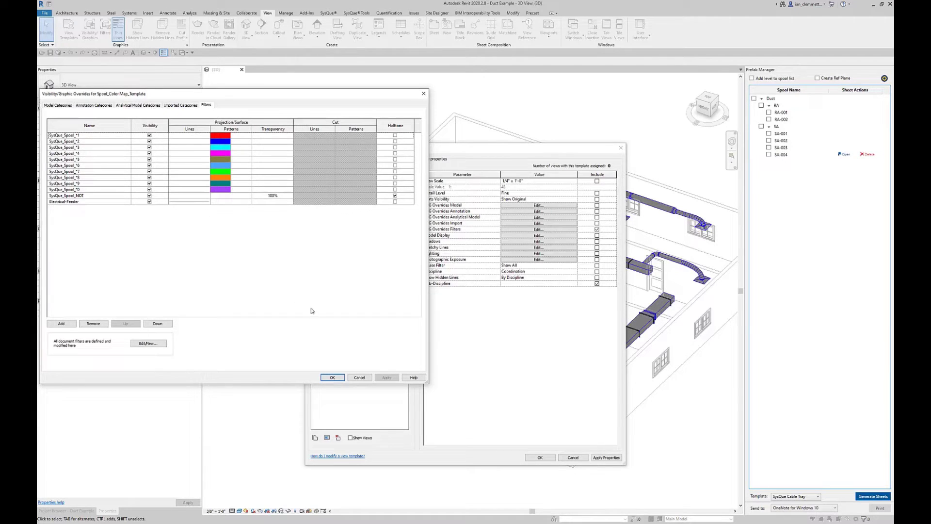
pyautogui.click(364, 378)
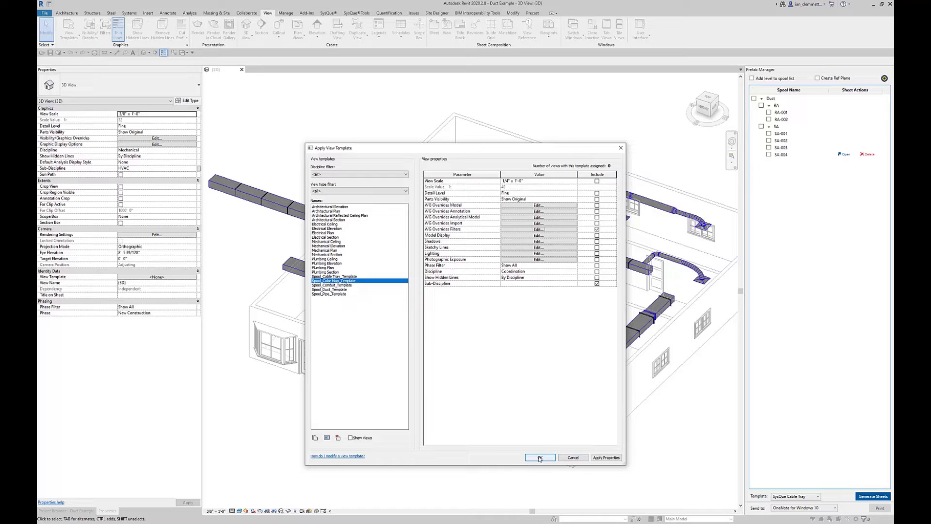
pyautogui.press('Return')
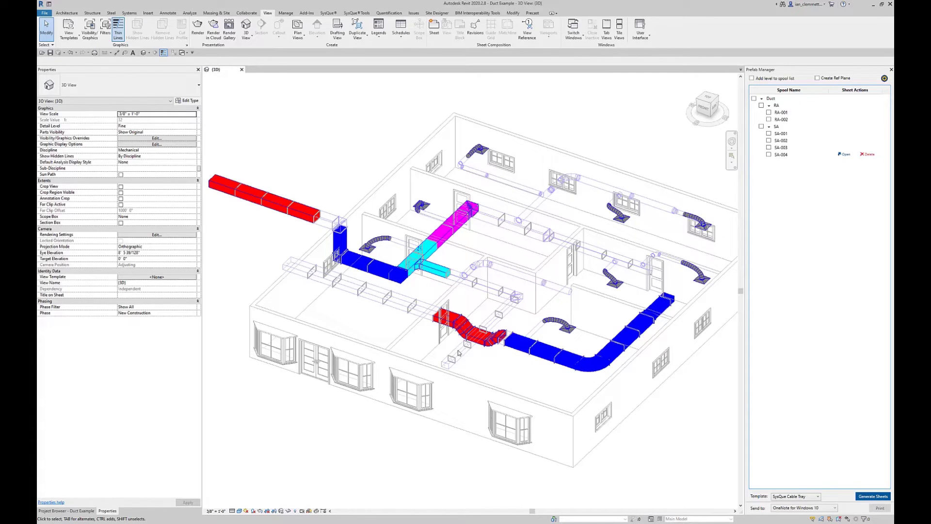
# - Create spool TEST-01 from the uncolored duct and elbow between the red and blue supply duct runs, using prefix TEST and number 01
pyautogui.scroll(3, 311, 241)
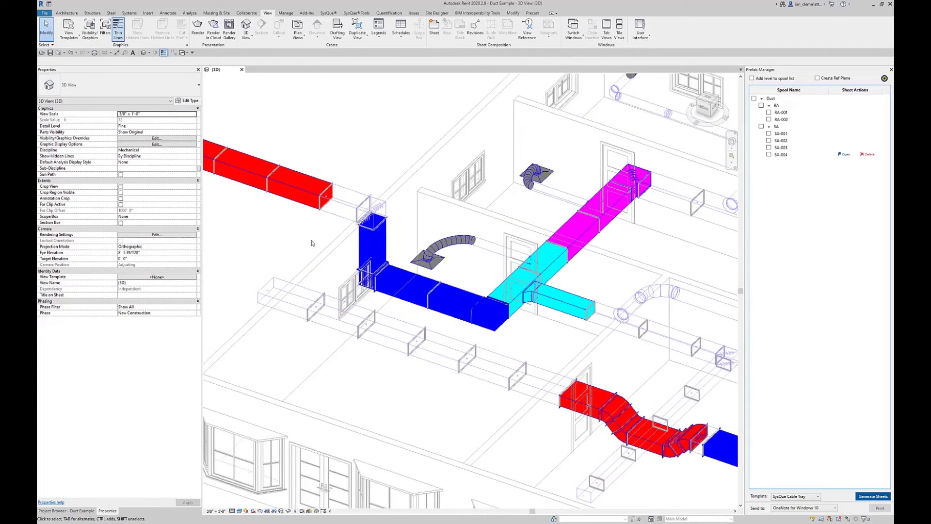
pyautogui.scroll(3, 311, 241)
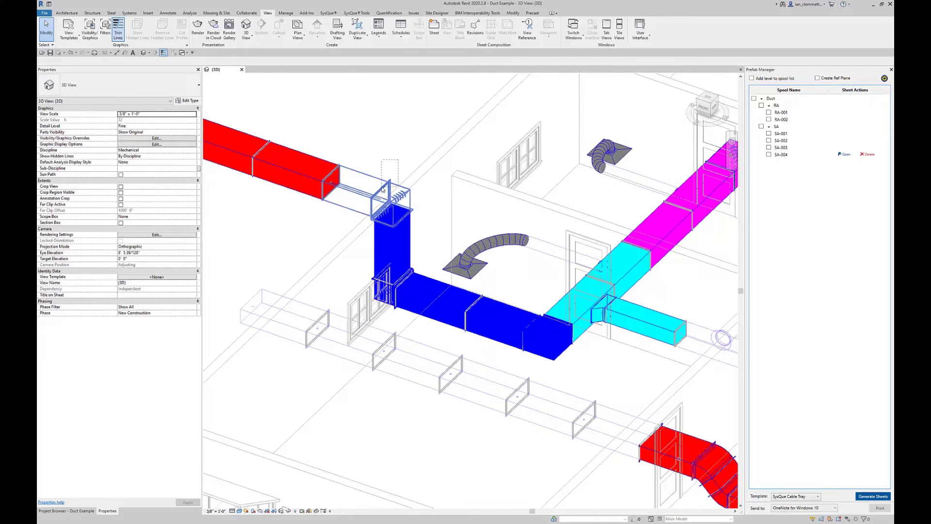
pyautogui.click(387, 138)
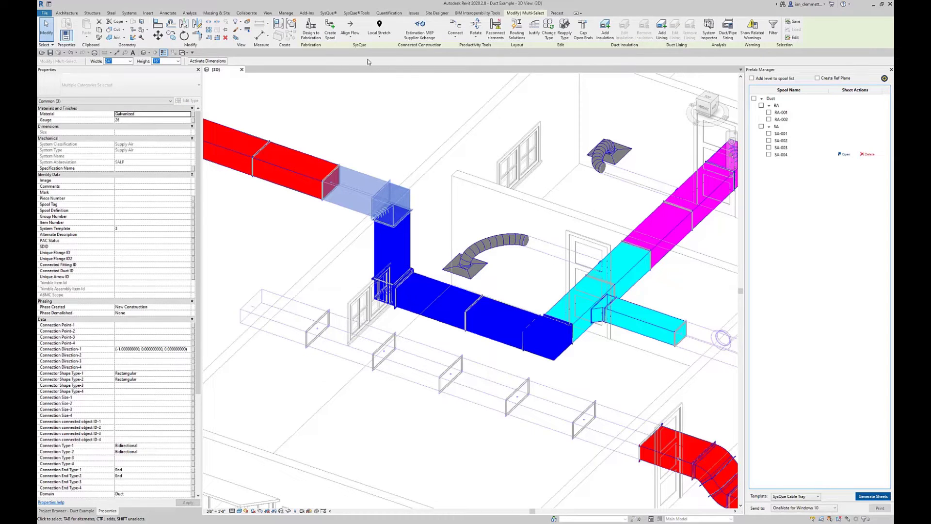
pyautogui.click(330, 33)
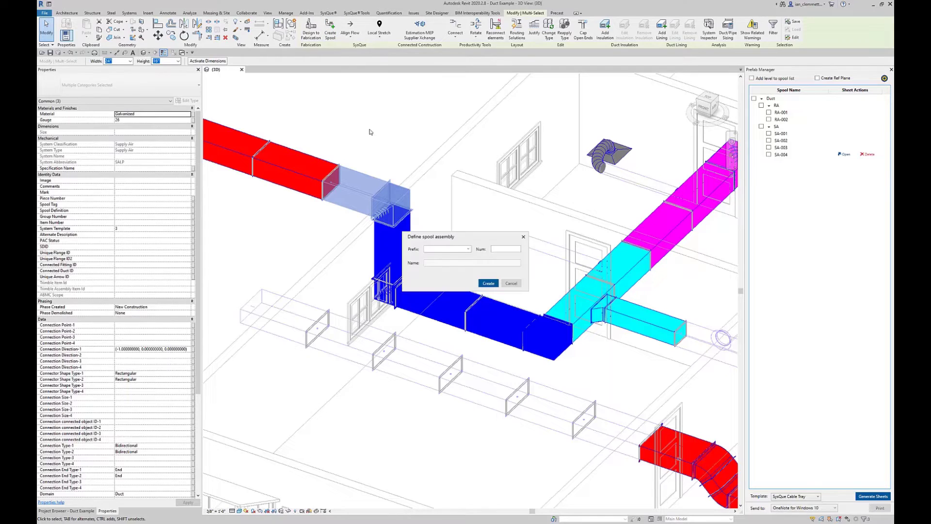
pyautogui.click(468, 250)
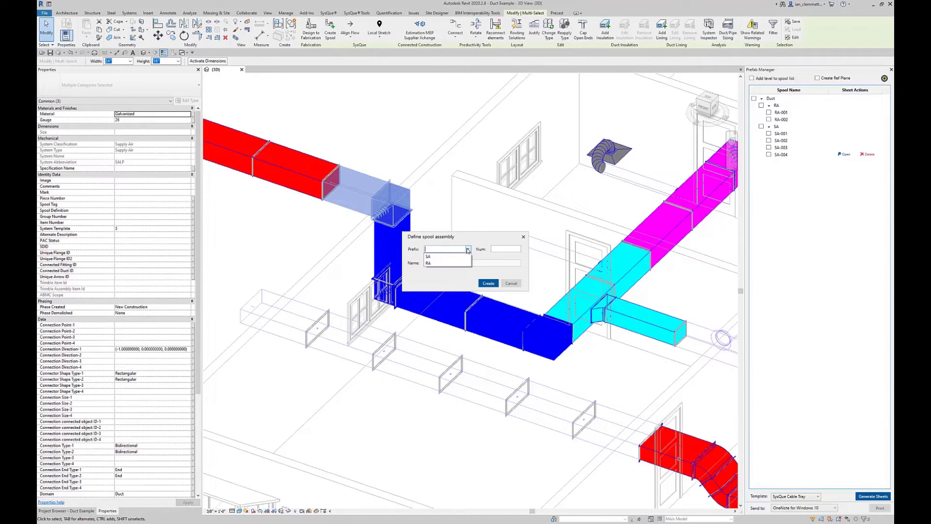
pyautogui.click(468, 249)
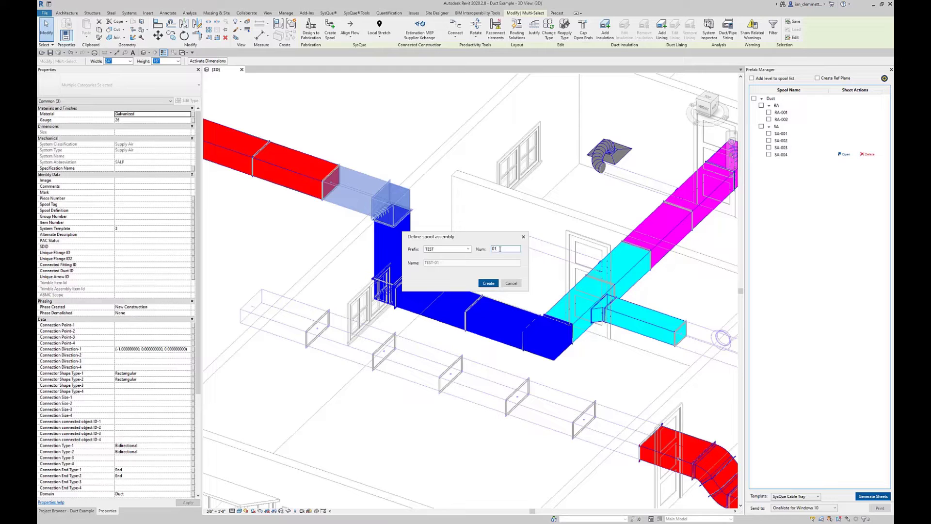
pyautogui.click(489, 281)
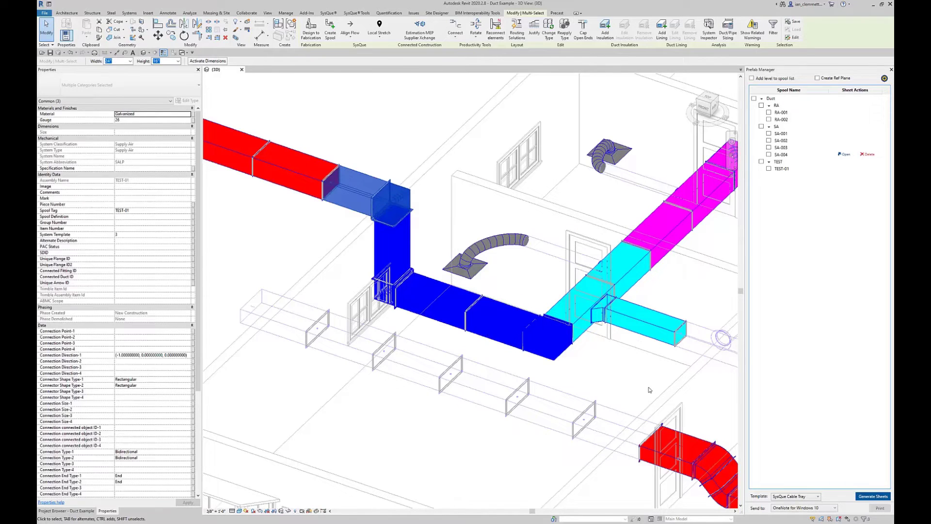
# - Create spool TEST-02 from the connected run of two uncolored rectangular ducts and the elbow joining them
pyautogui.moveTo(634, 381); pyautogui.dragTo(395, 318, button='middle')
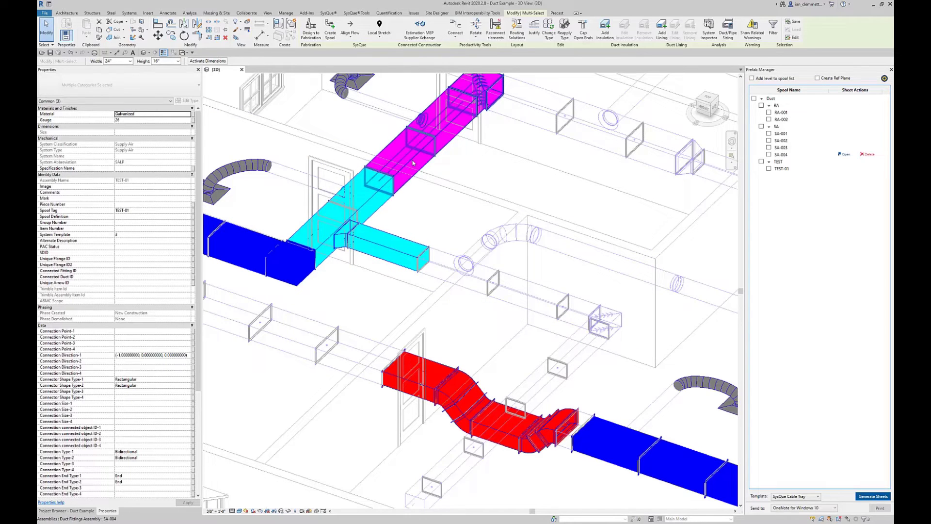
pyautogui.click(583, 301)
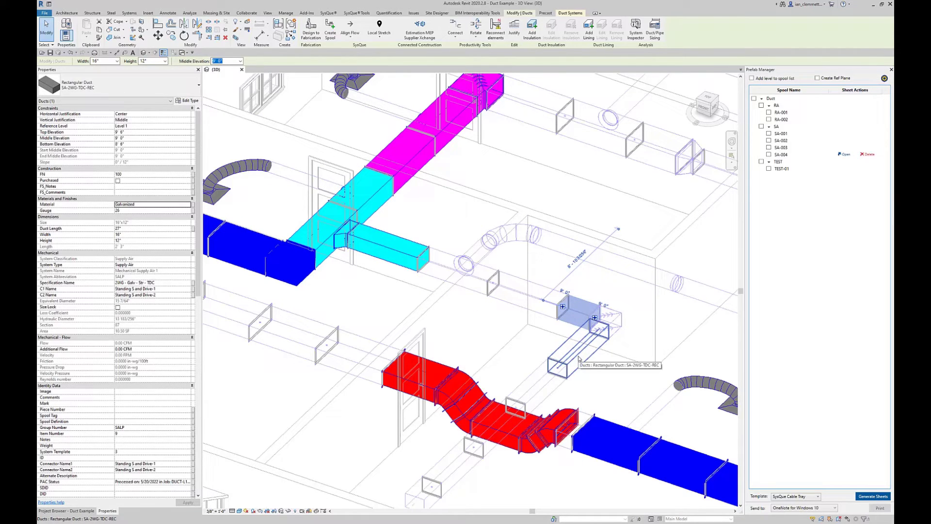
pyautogui.press('Tab')
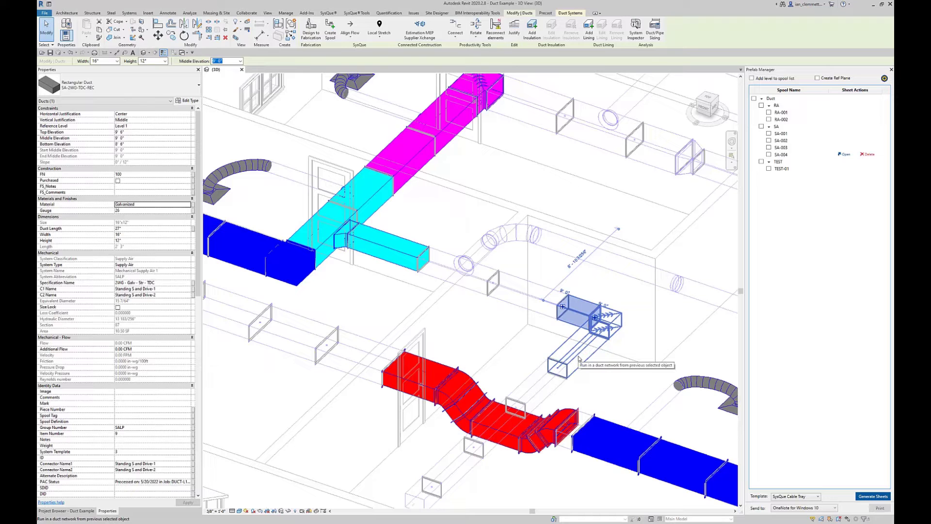
pyautogui.click(578, 358)
pyautogui.click(577, 314)
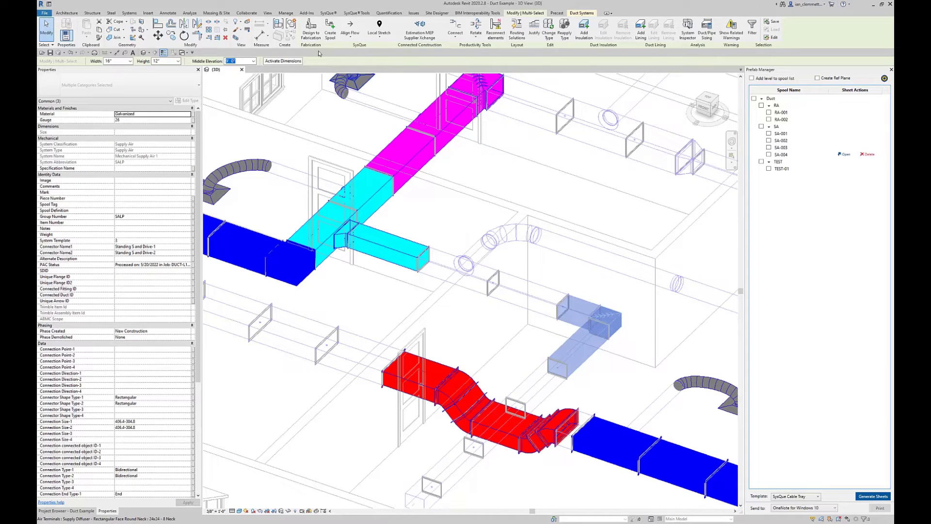
pyautogui.click(329, 33)
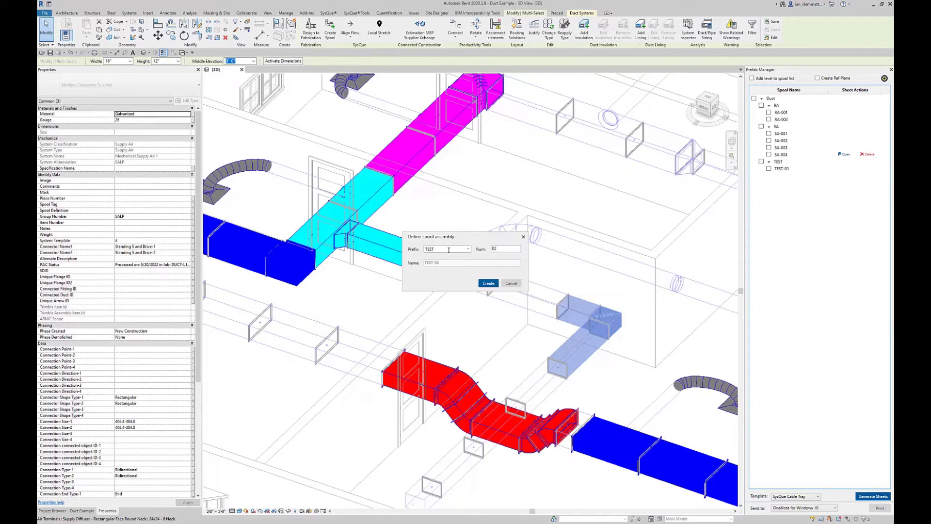
pyautogui.click(489, 283)
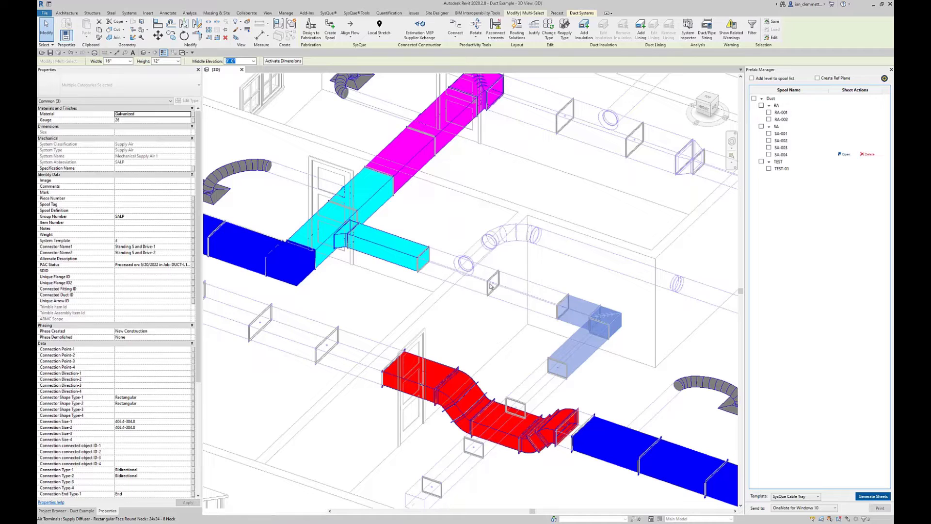
pyautogui.click(476, 334)
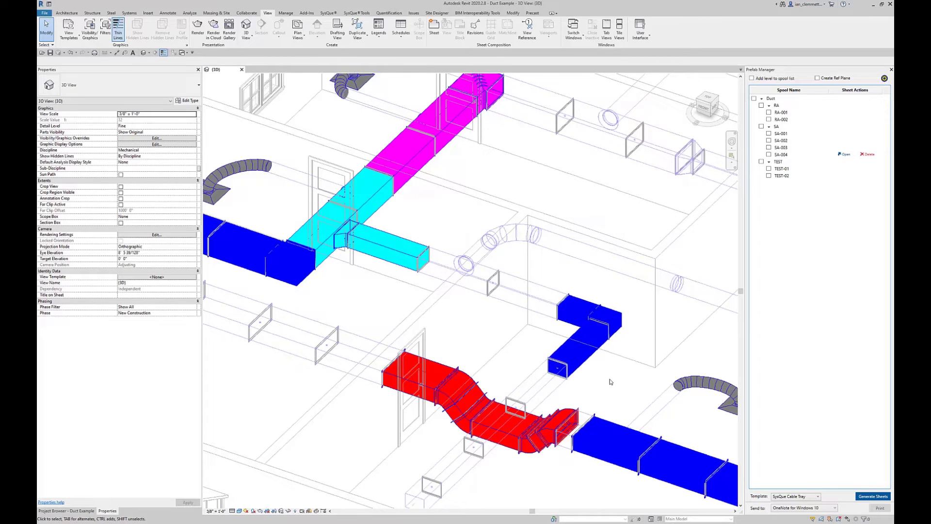
# - Edit the TEST-02 assembly to add the uncolored rectangular duct adjoining its lower end toward the red run
pyautogui.click(577, 357)
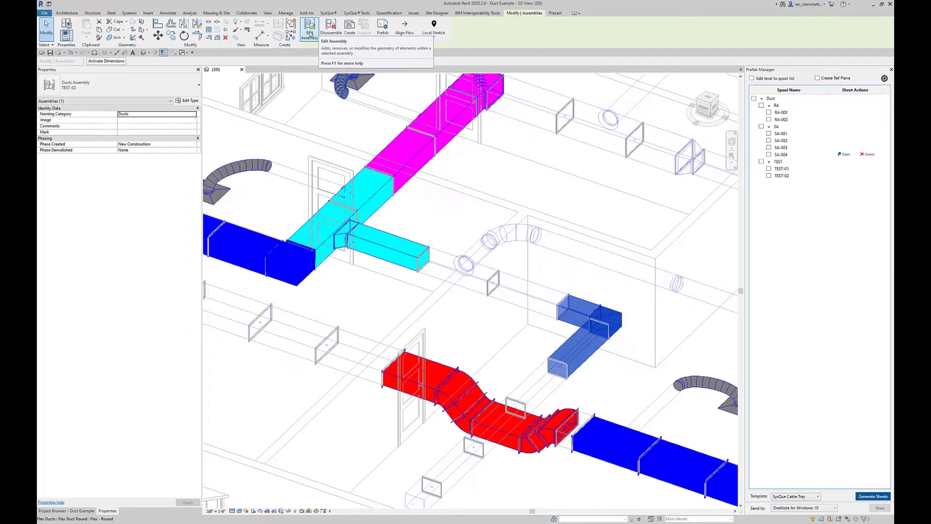
pyautogui.click(310, 33)
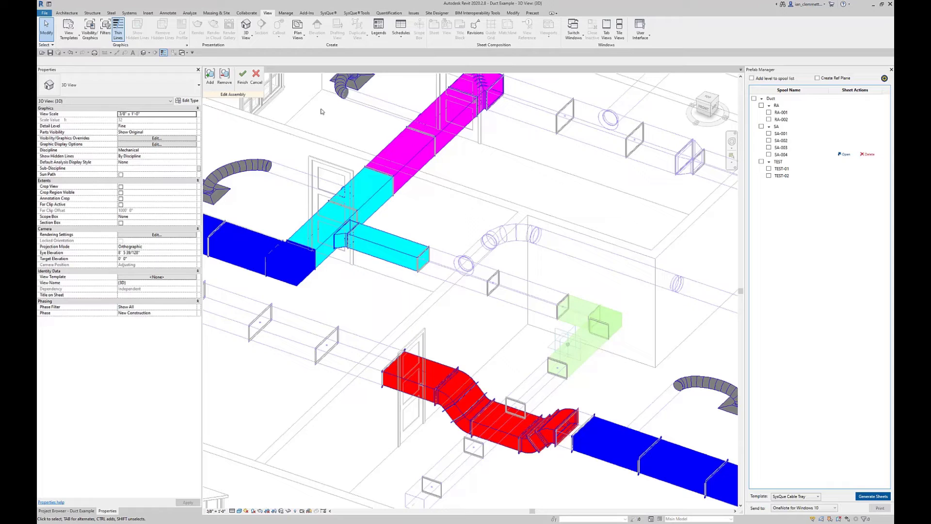
pyautogui.click(210, 76)
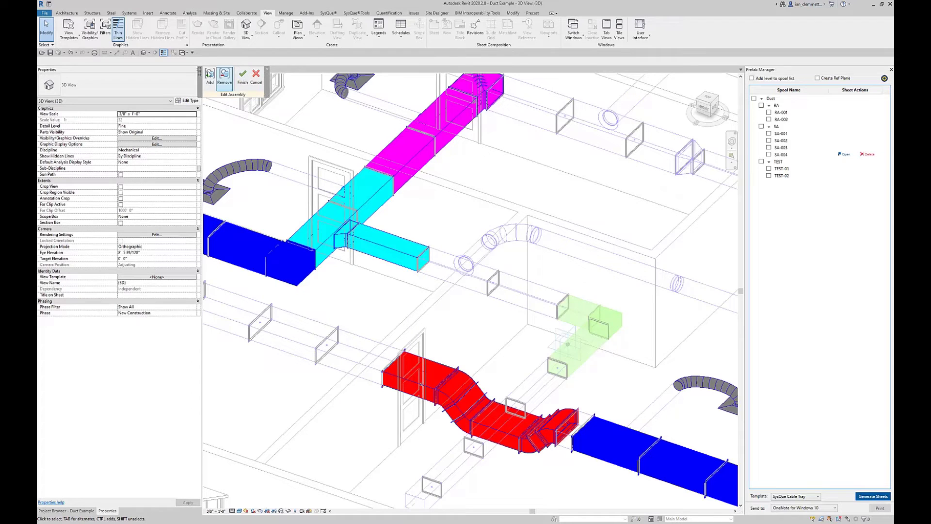
pyautogui.click(211, 77)
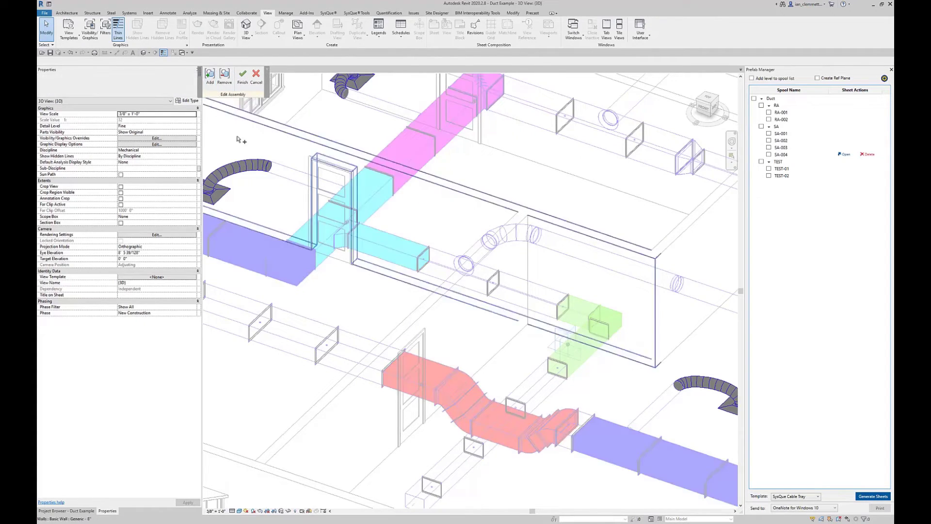
pyautogui.click(533, 378)
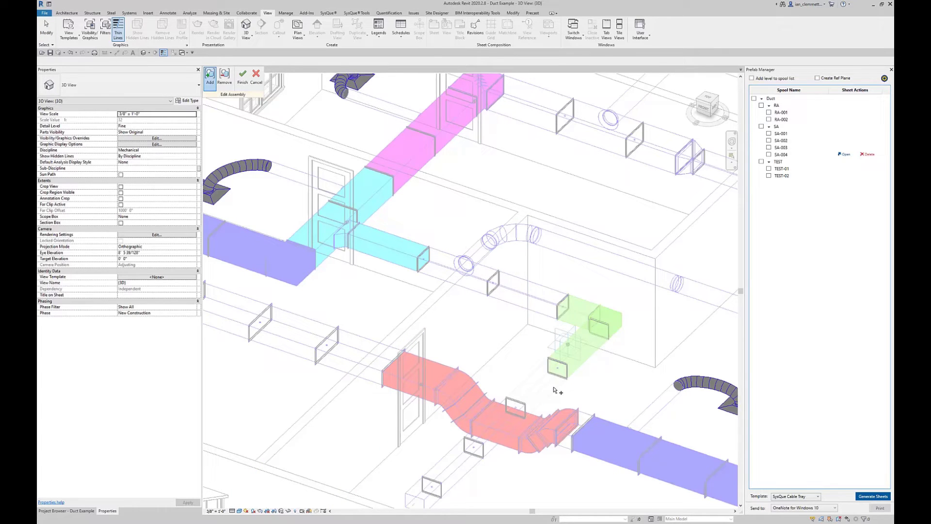
pyautogui.click(245, 82)
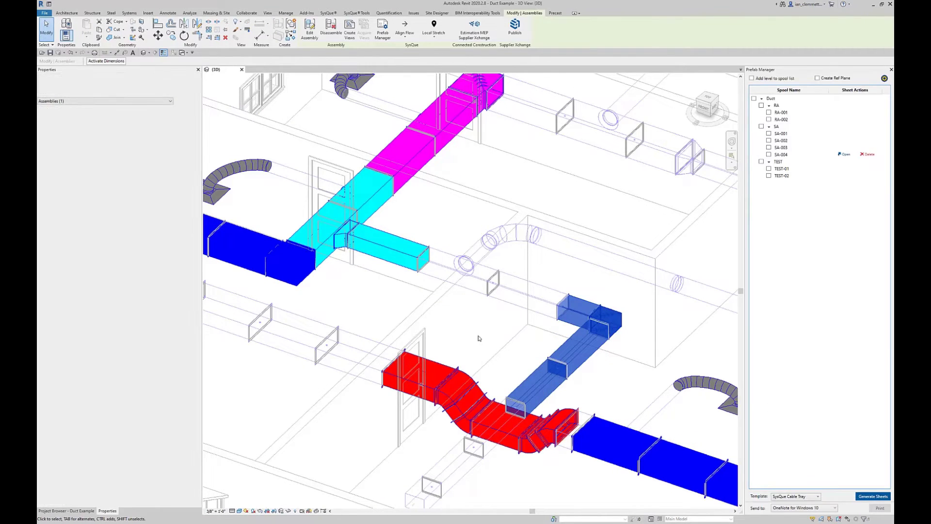
pyautogui.click(478, 338)
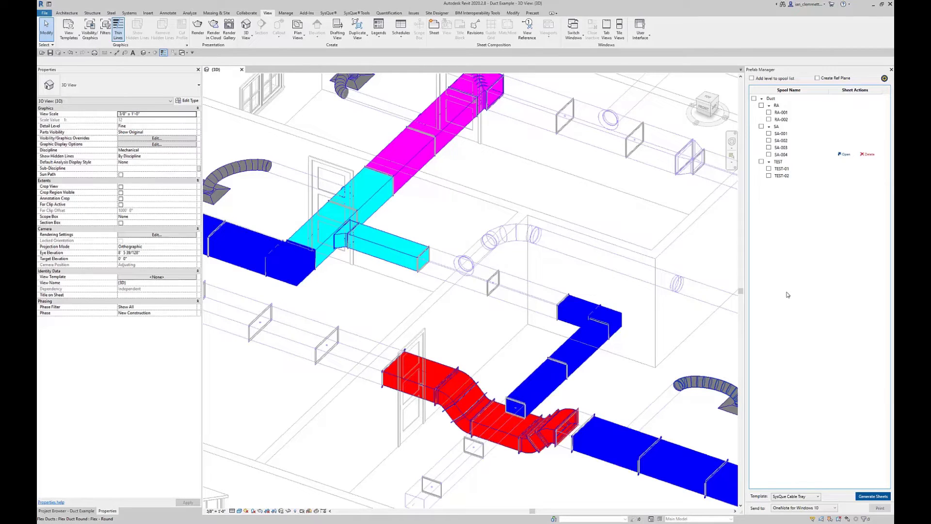
# - Open the TD - SysQue Duct_Template sheet and examine its schedules, plan and elevation views, and the My View viewport below the title block
pyautogui.click(88, 513)
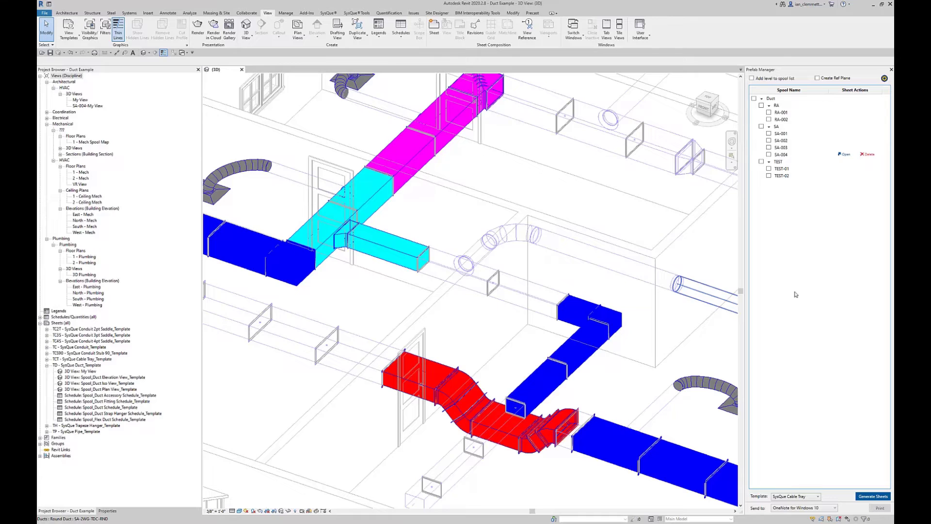
pyautogui.click(47, 365)
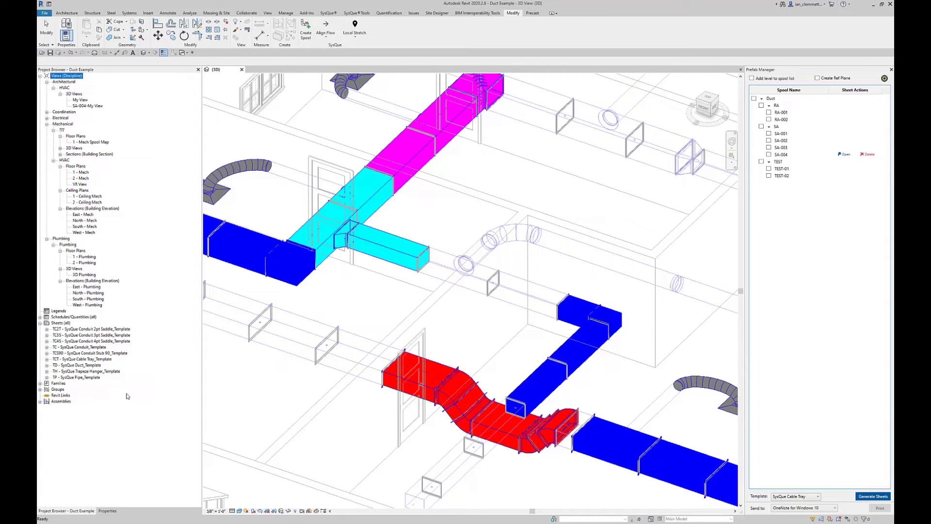
pyautogui.doubleClick(77, 365)
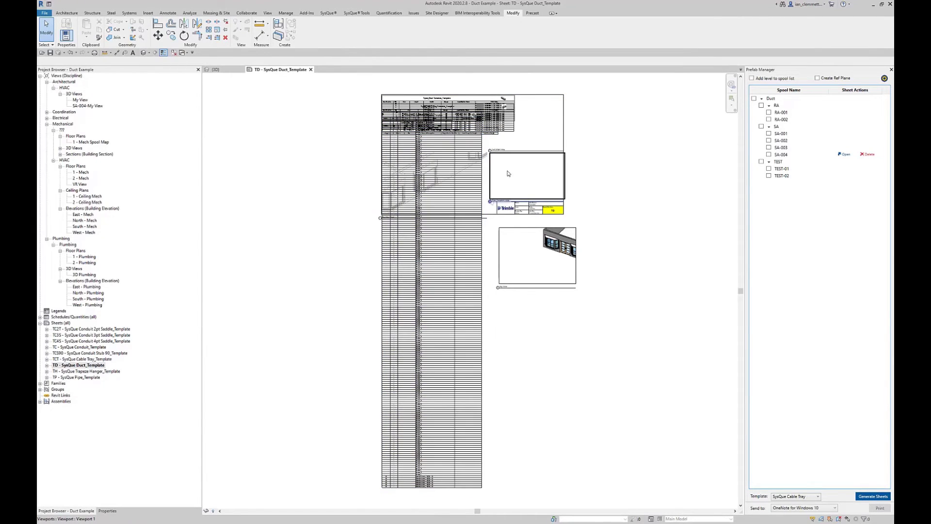
pyautogui.moveTo(508, 173); pyautogui.dragTo(532, 270, button='middle')
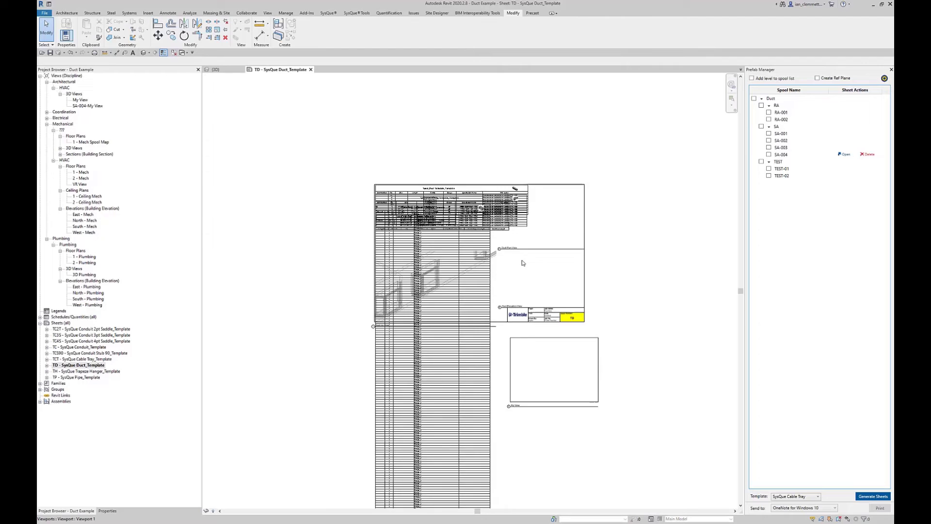
pyautogui.scroll(5, 523, 263)
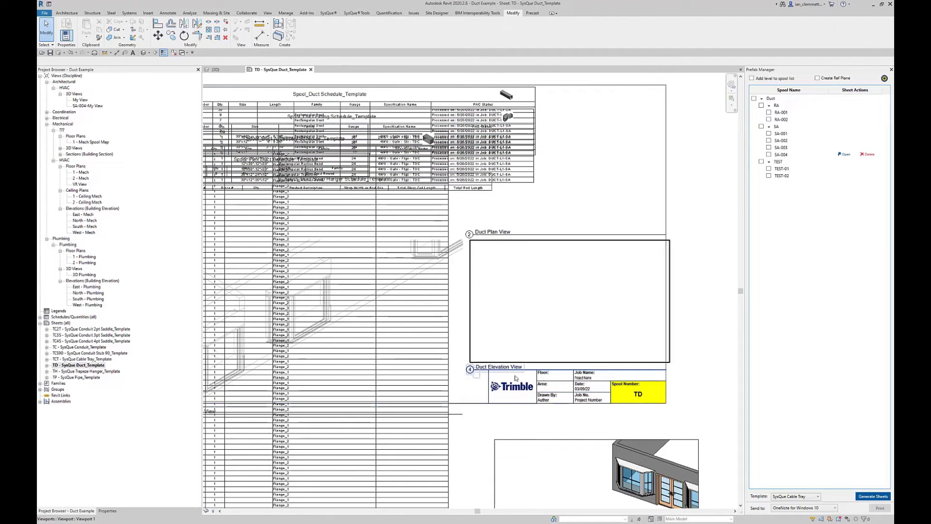
pyautogui.moveTo(520, 319); pyautogui.dragTo(570, 208)
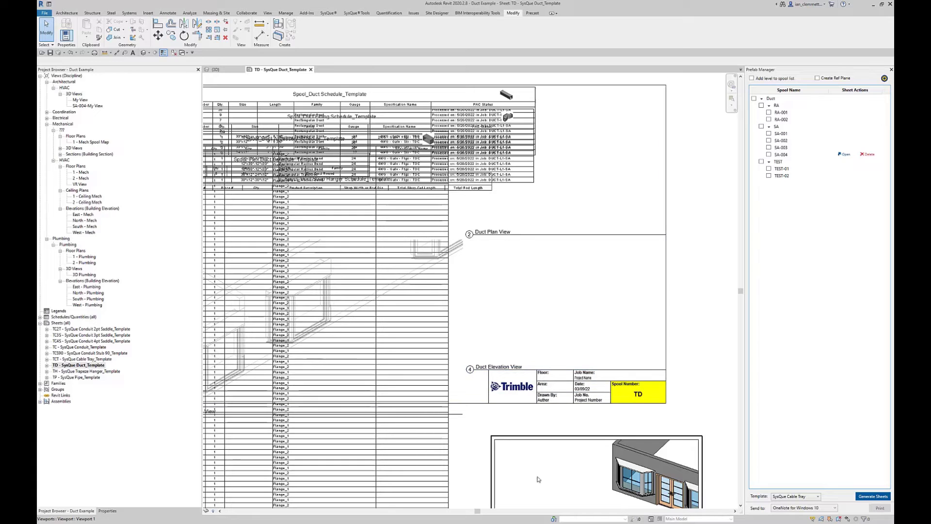
pyautogui.moveTo(549, 477); pyautogui.dragTo(548, 358, button='middle')
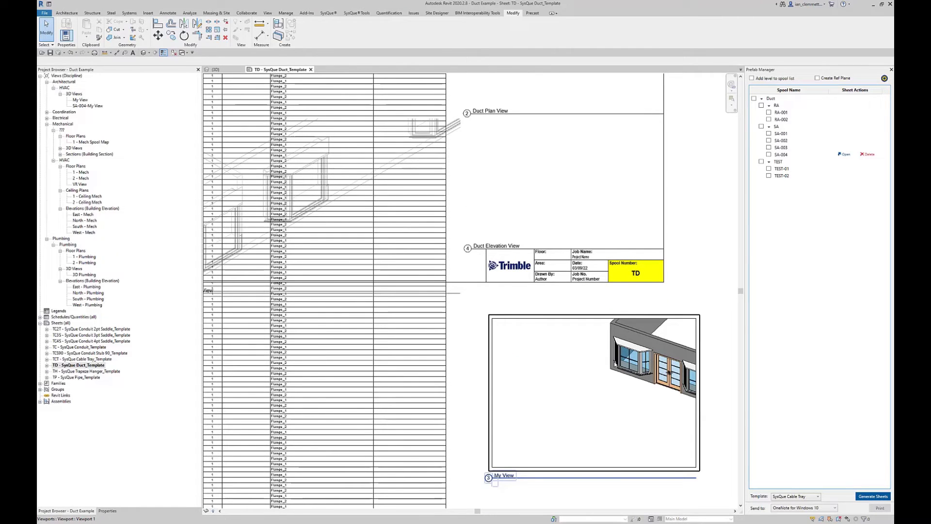
pyautogui.click(412, 383)
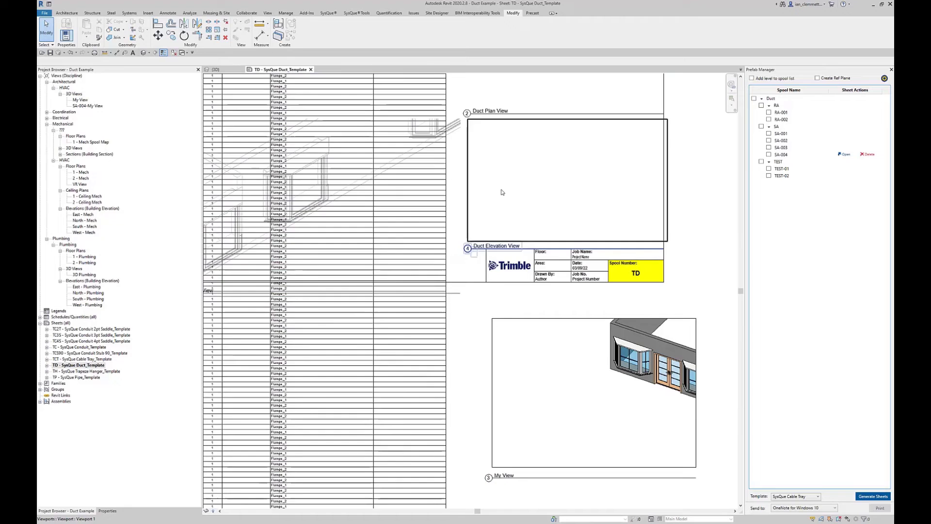
# - Generate the sheet for spool TEST-01 with the SysQue Duct template and open it
pyautogui.click(817, 498)
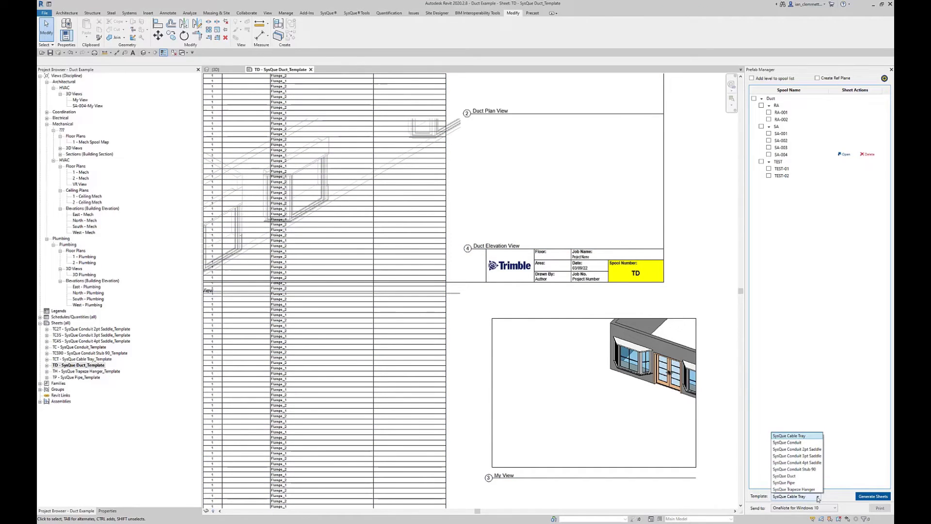
pyautogui.click(792, 477)
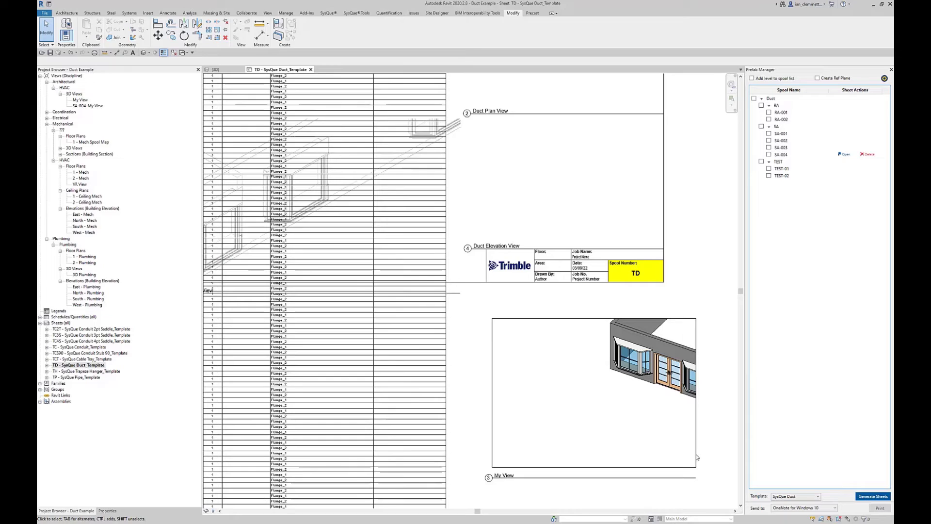
pyautogui.click(768, 168)
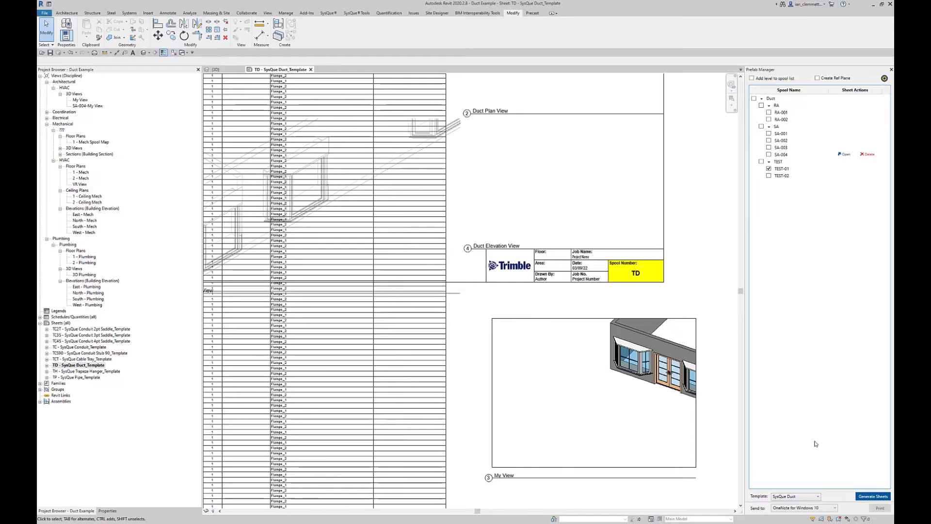
pyautogui.click(870, 495)
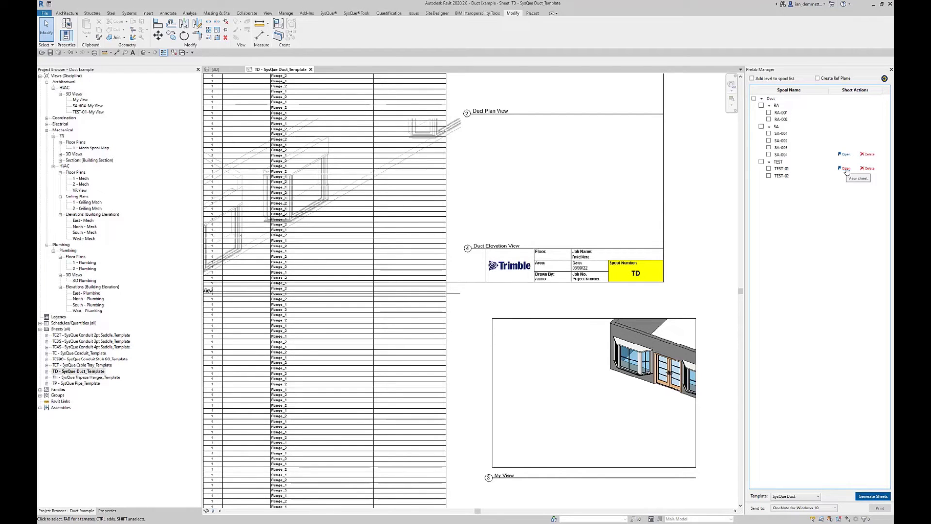
pyautogui.click(845, 168)
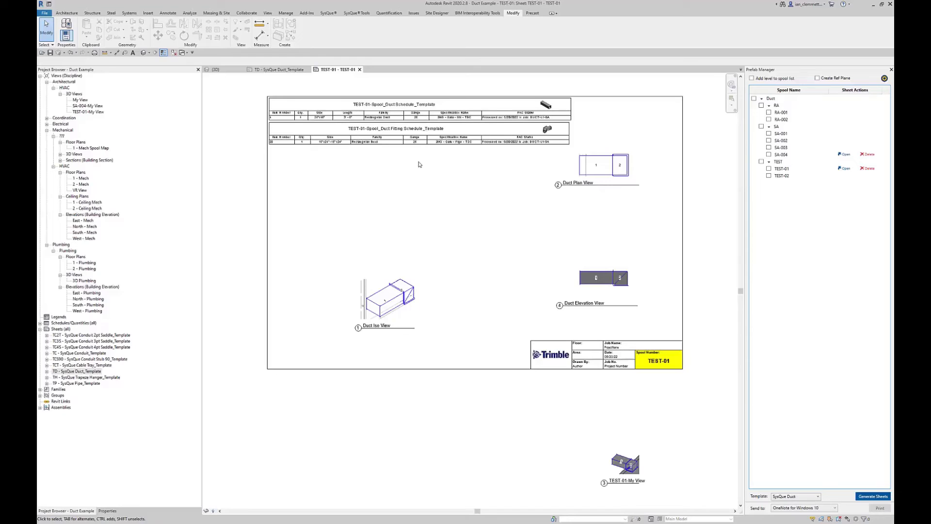
# - Move the TEST-01-My View viewport from below the sheet into its border, between the Duct Iso View and the title block
pyautogui.scroll(1, 367, 118)
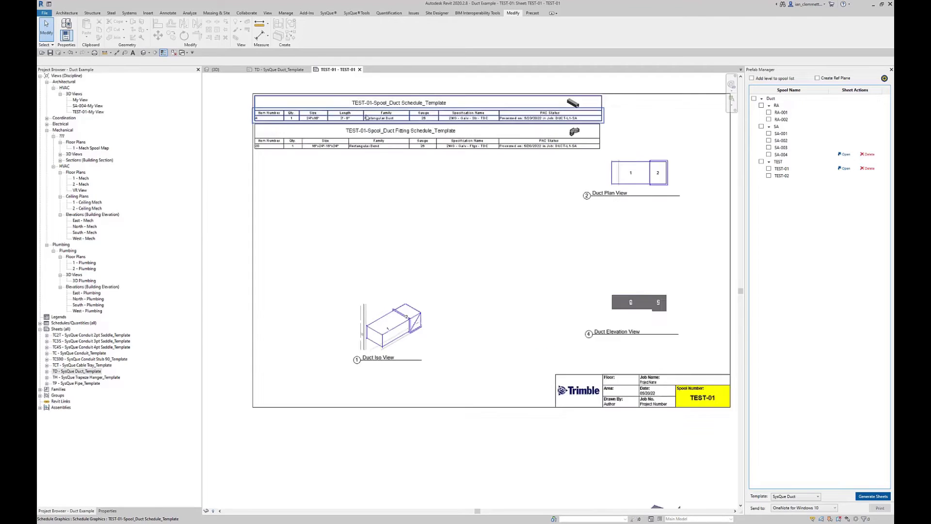
pyautogui.scroll(1, 367, 118)
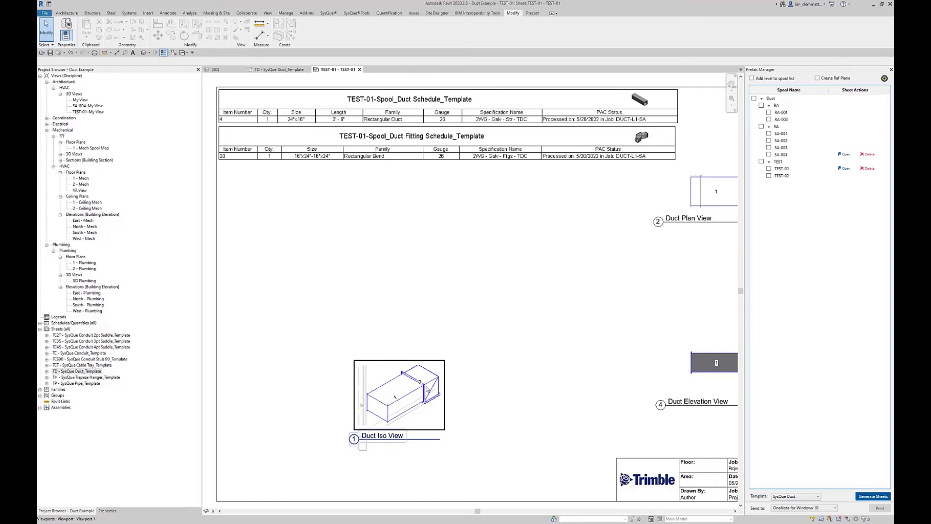
pyautogui.scroll(-1, 499, 306)
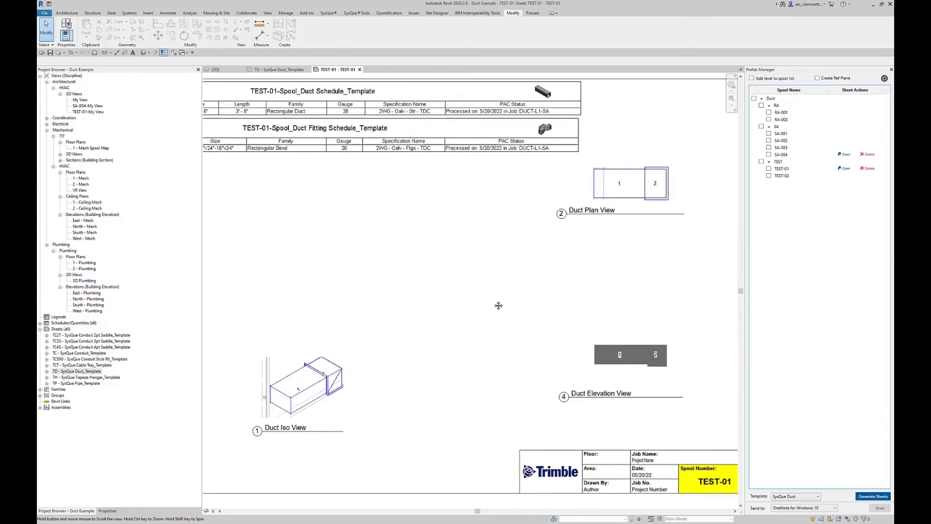
pyautogui.scroll(1, 443, 297)
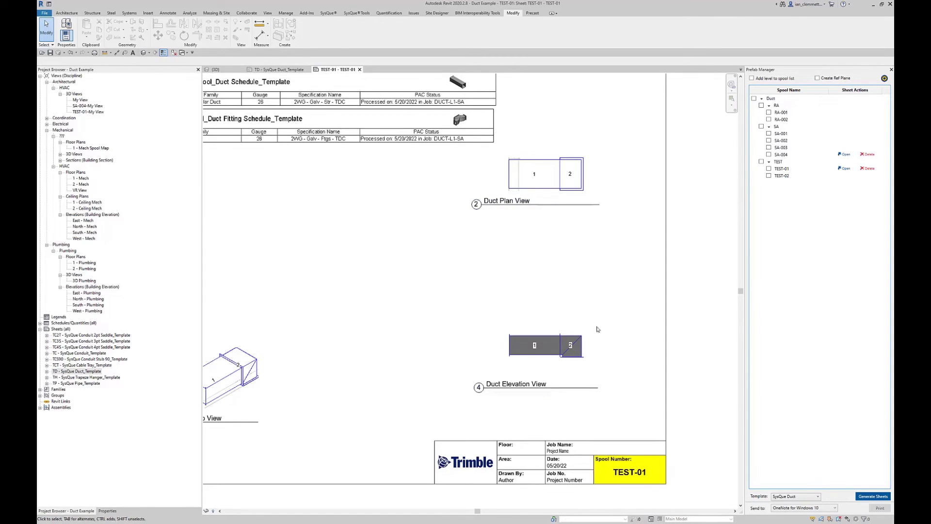
pyautogui.scroll(-5, 632, 219)
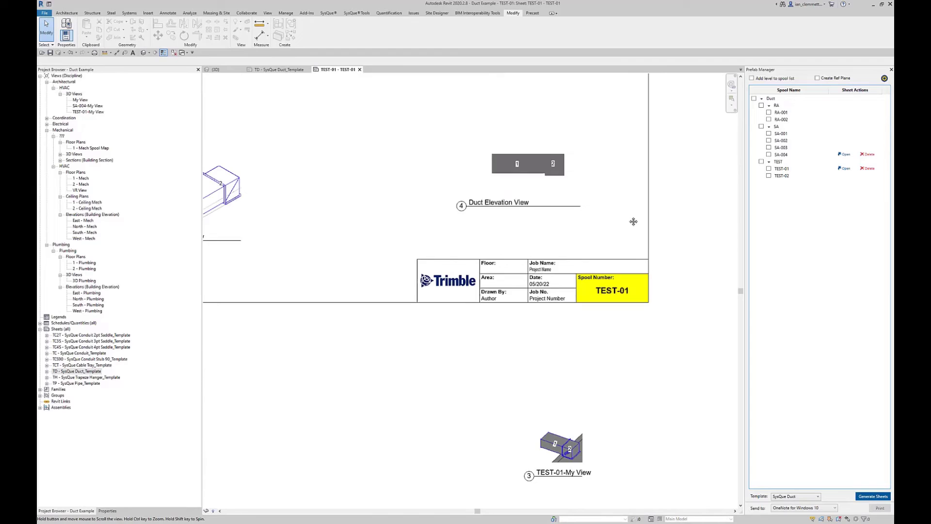
pyautogui.click(570, 423)
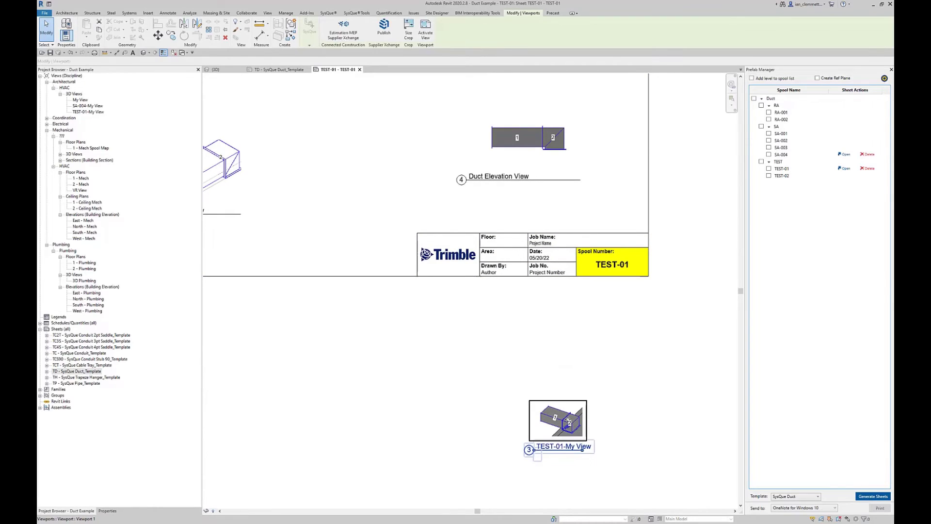
pyautogui.moveTo(570, 424); pyautogui.dragTo(343, 206)
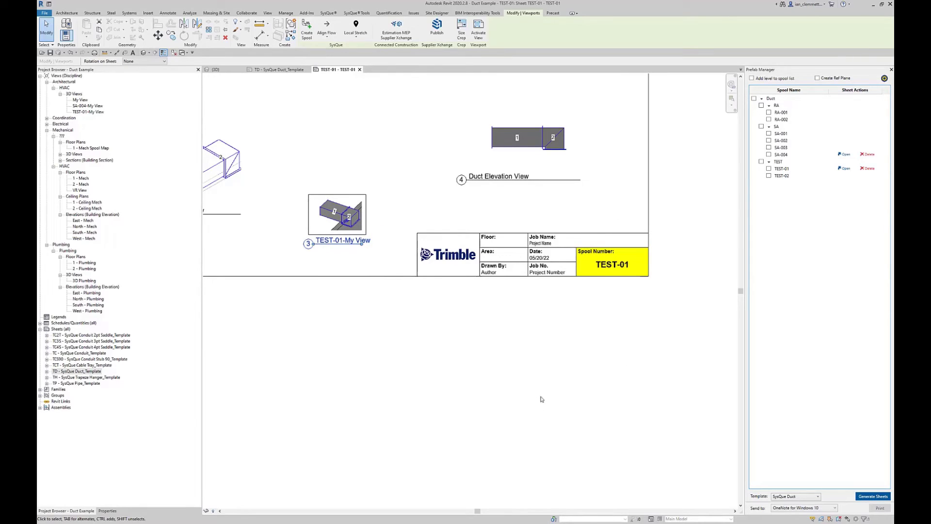
pyautogui.moveTo(489, 347); pyautogui.dragTo(570, 426, button='middle')
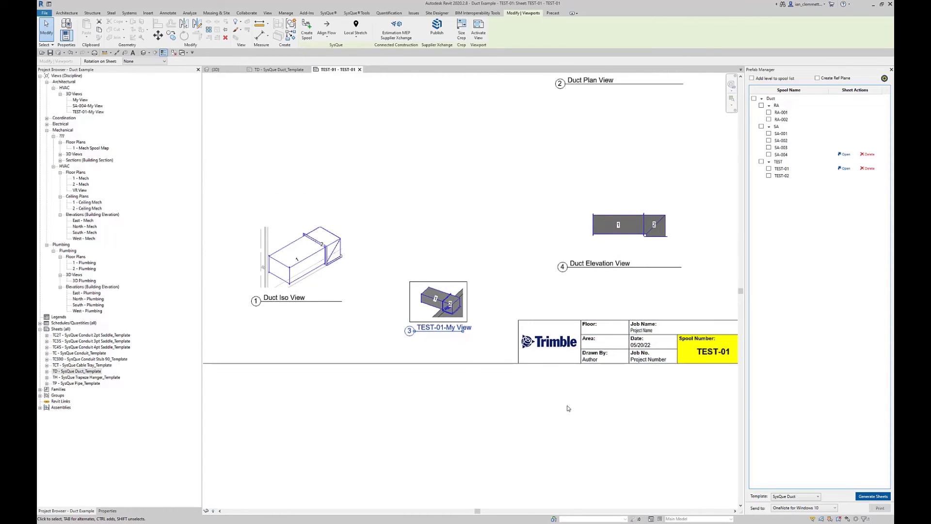
pyautogui.scroll(-5, 568, 405)
pyautogui.moveTo(573, 301); pyautogui.dragTo(562, 281, button='middle')
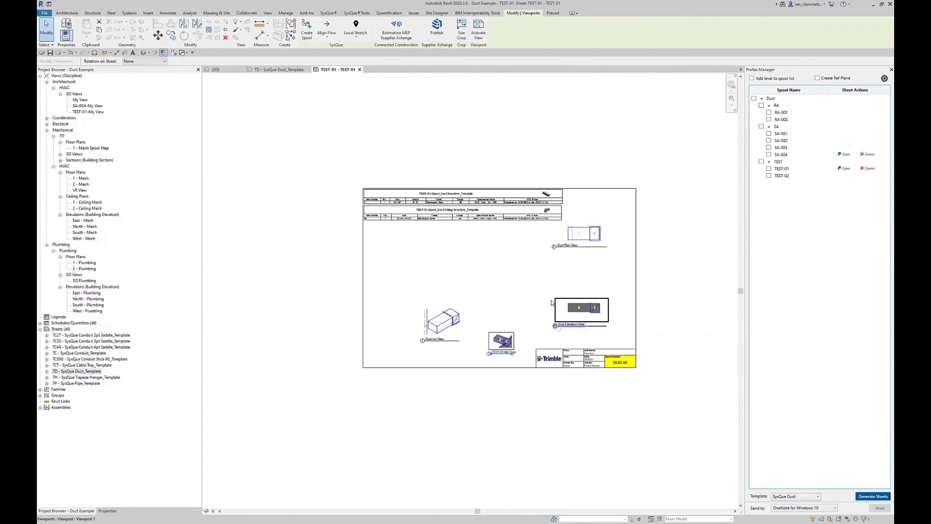
pyautogui.scroll(3, 541, 323)
pyautogui.moveTo(543, 331); pyautogui.dragTo(536, 345, button='middle')
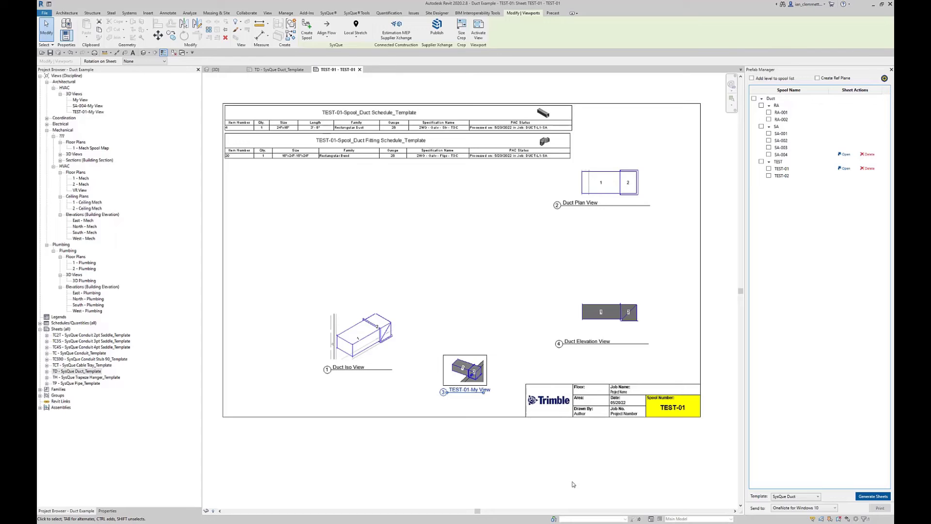
# - Activate the Duct Plan View on the TEST-01 sheet and place an aligned dimension for the overall spool length above the ducts
pyautogui.doubleClick(617, 183)
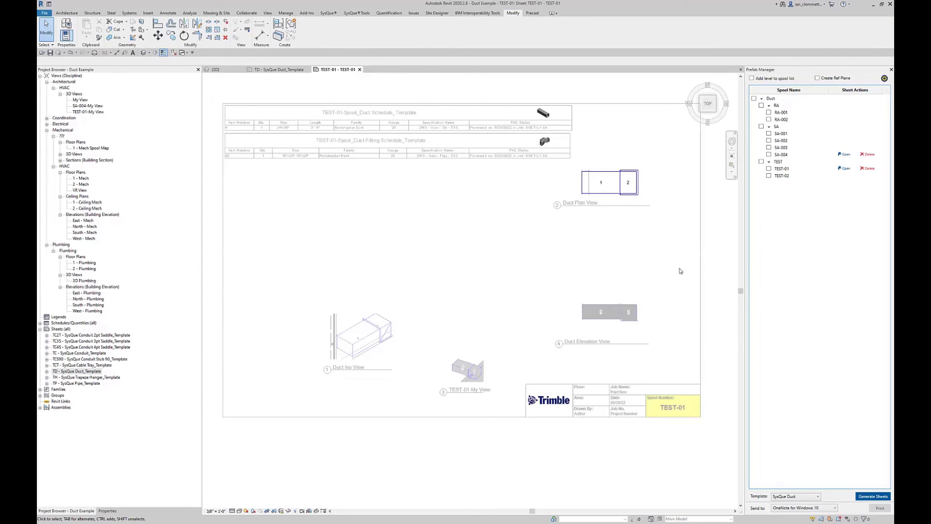
pyautogui.scroll(4, 612, 179)
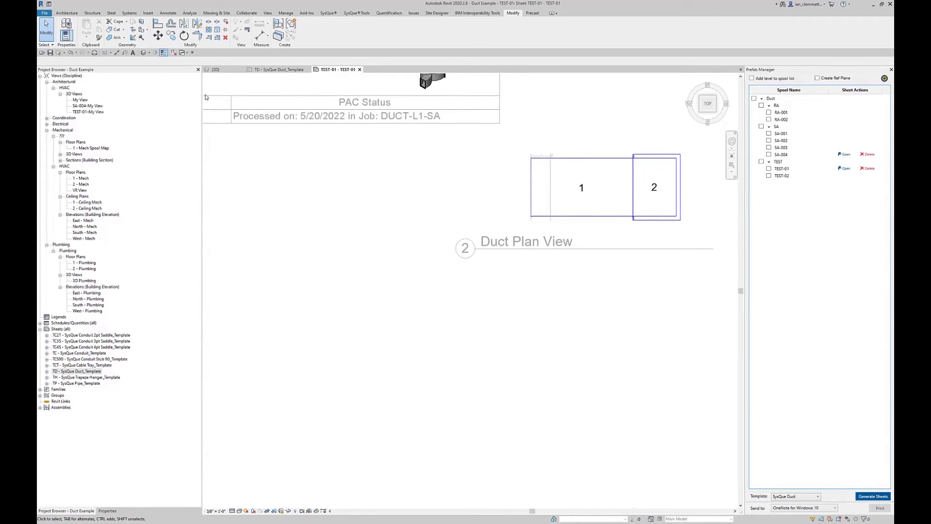
pyautogui.click(117, 54)
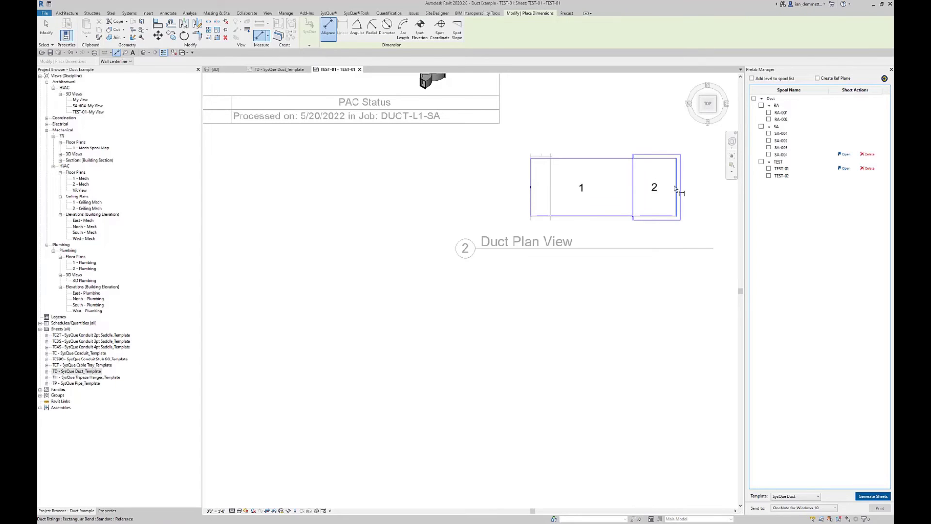
pyautogui.click(678, 193)
pyautogui.click(531, 187)
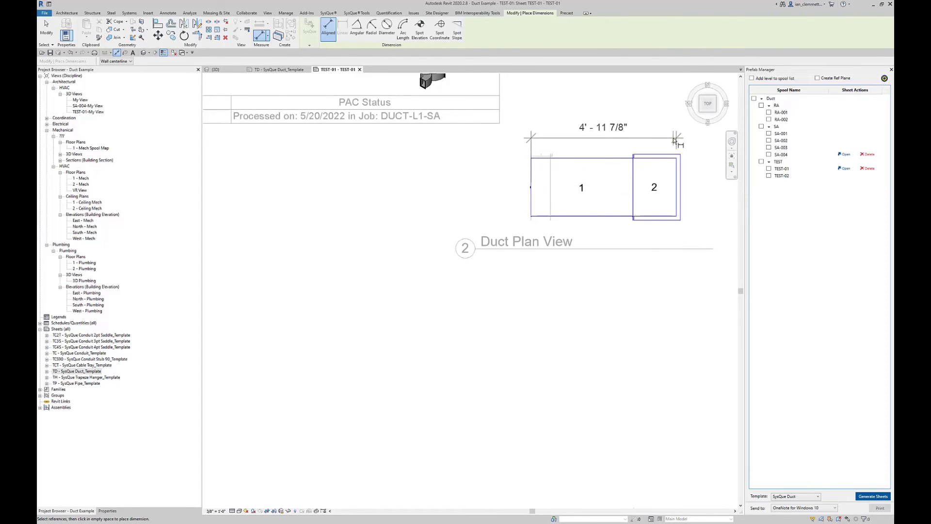
pyautogui.click(606, 139)
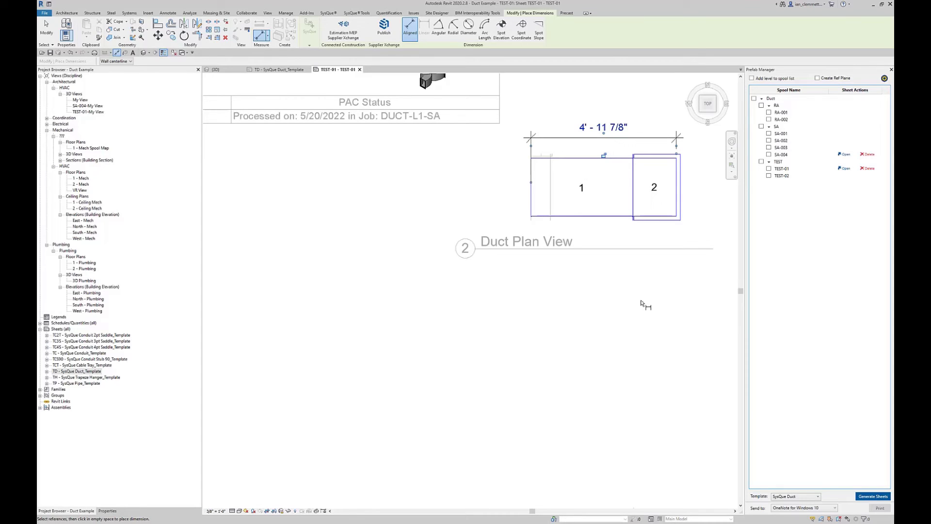
# - Finish dimensioning and deactivate the Duct Plan View to return to the full TEST-01 sheet
pyautogui.press('Escape')
pyautogui.press('Escape')
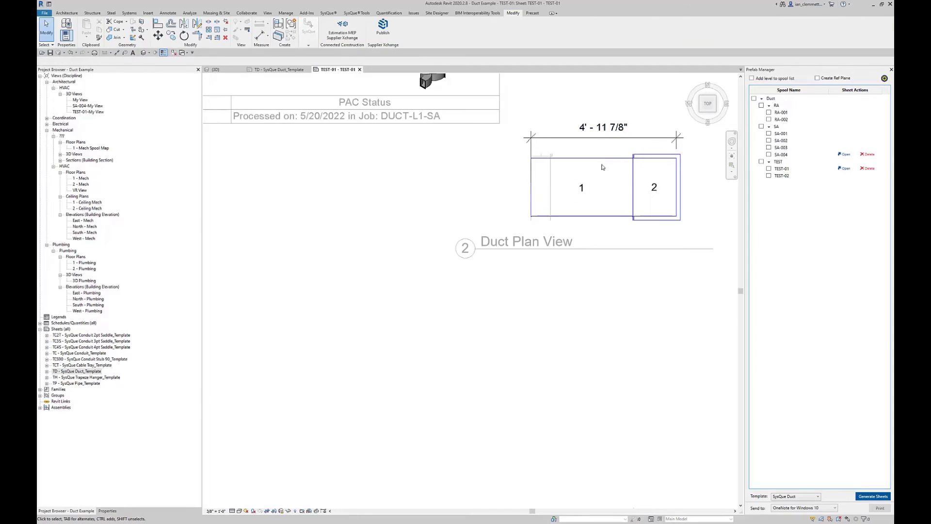
pyautogui.rightClick(621, 180)
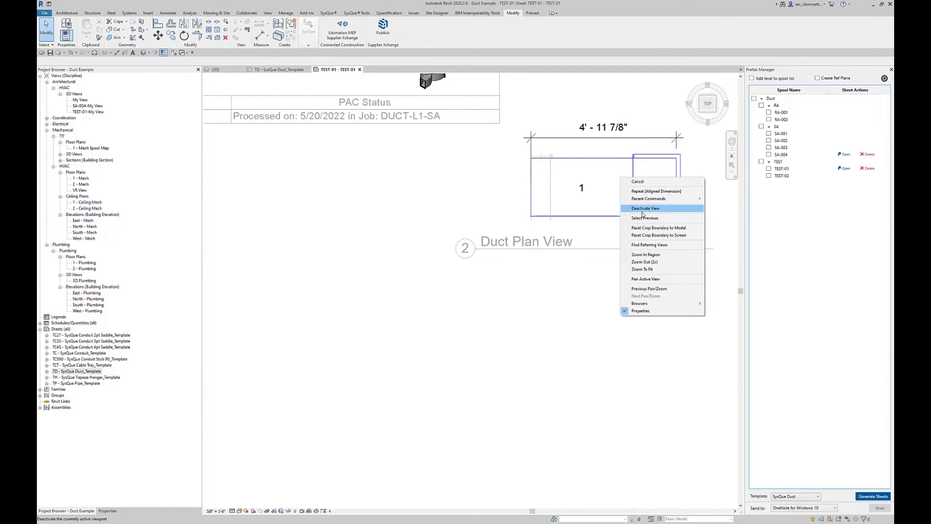
pyautogui.click(644, 209)
pyautogui.scroll(-4, 530, 343)
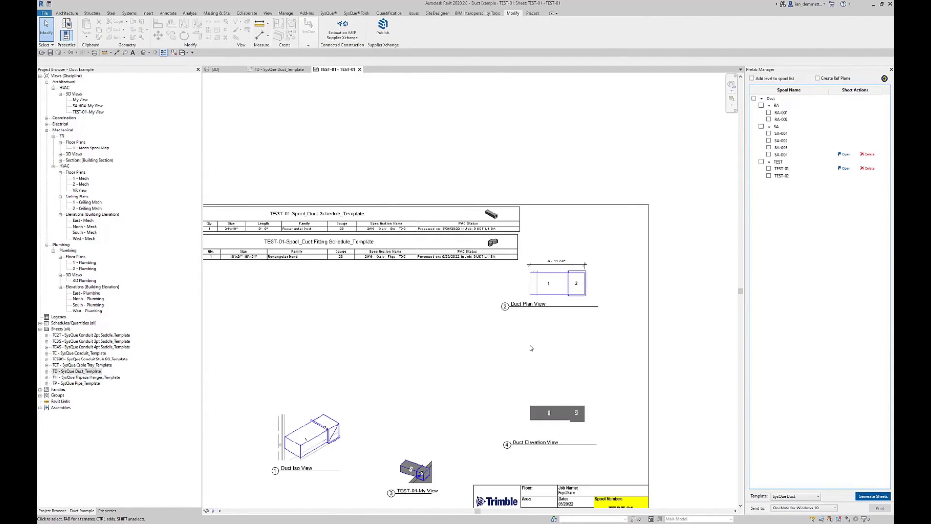
pyautogui.moveTo(415, 350); pyautogui.dragTo(486, 260, button='middle')
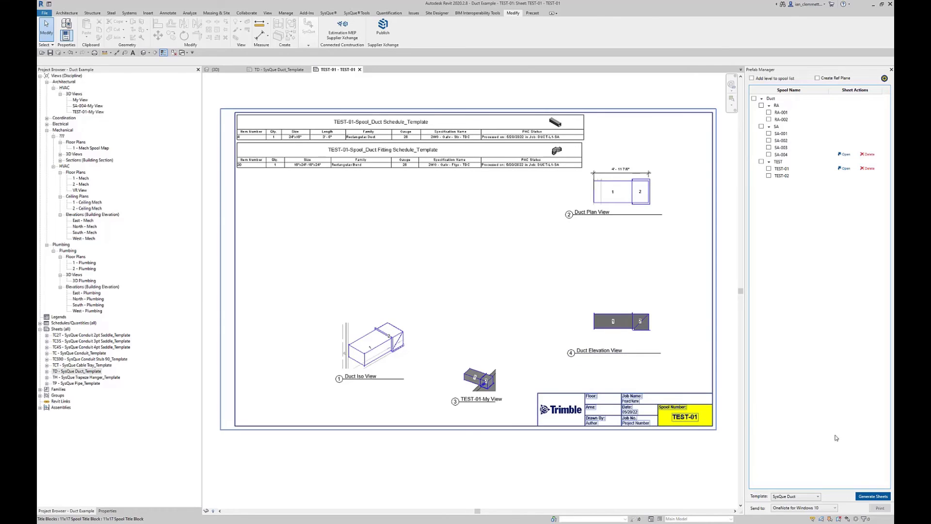
pyautogui.click(836, 510)
pyautogui.click(837, 510)
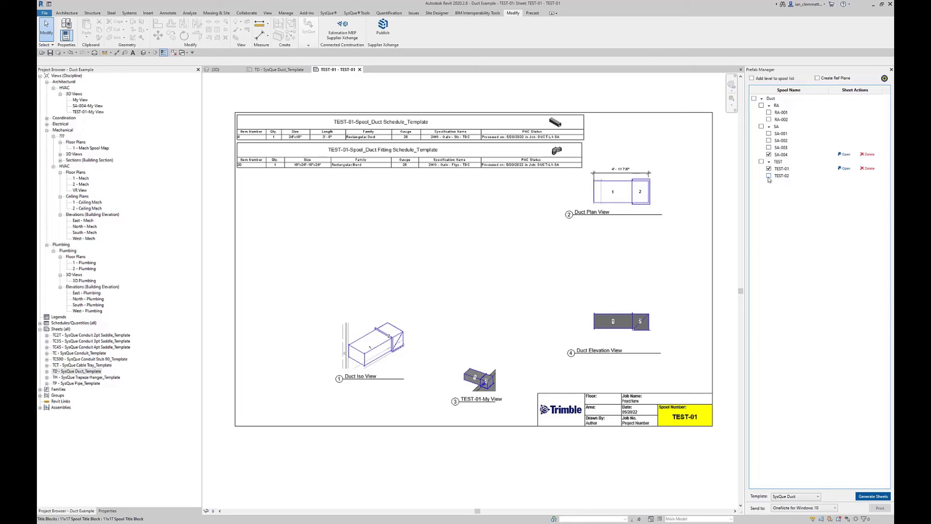
# - Try selecting spool TEST-02 individually and the TEST and SA spool groups as a whole in the spool list
pyautogui.click(769, 176)
pyautogui.click(762, 162)
pyautogui.click(762, 163)
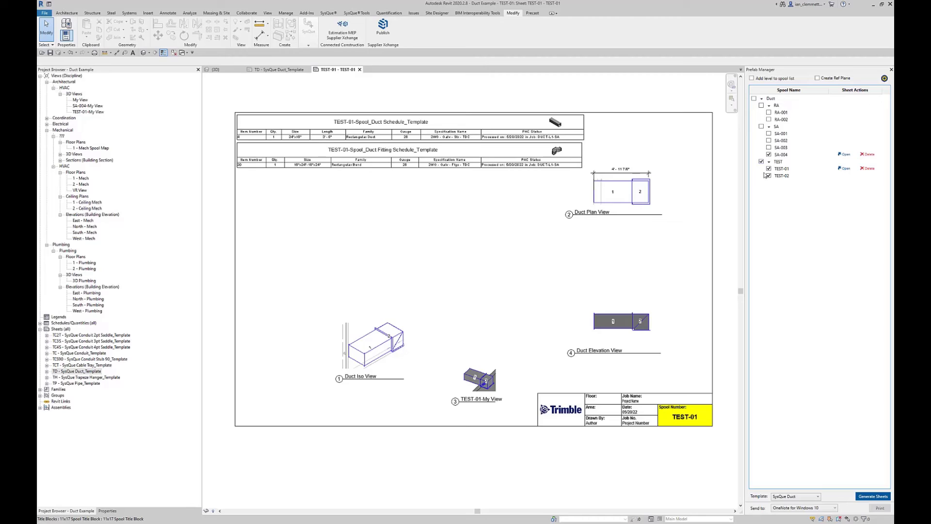
pyautogui.click(761, 126)
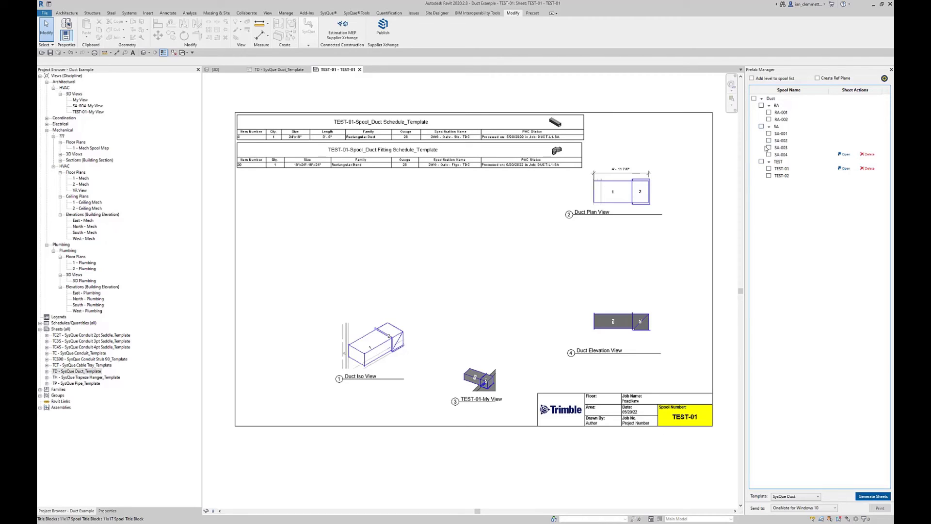
# - Select all duct spools across the RA, SA and TEST groups and open the list of spool sheet templates
pyautogui.click(755, 99)
pyautogui.click(818, 497)
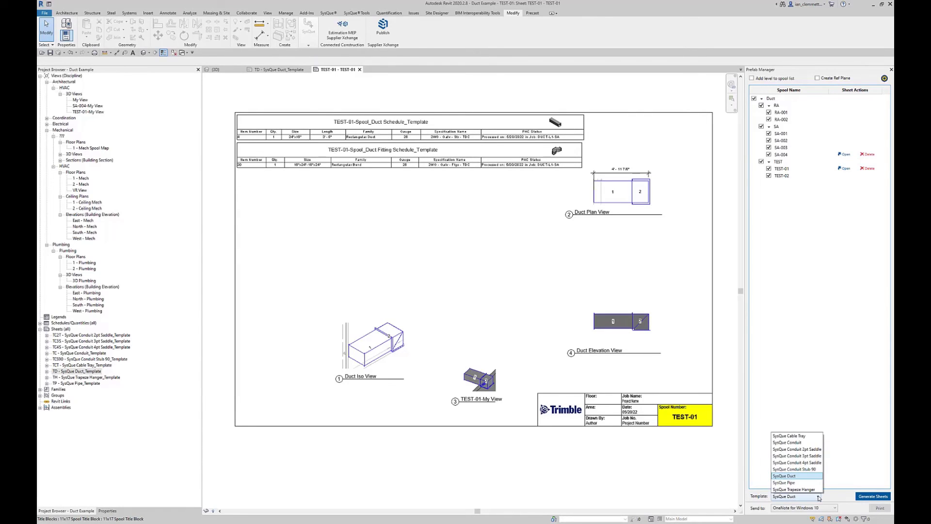